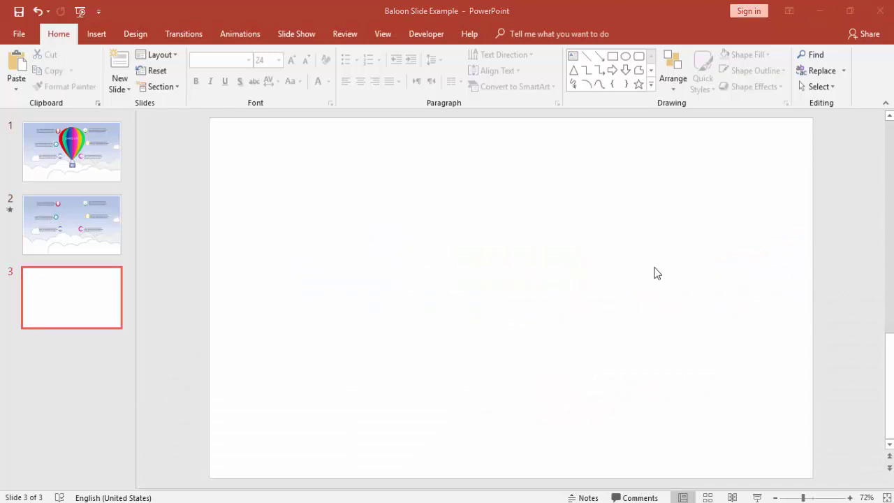
Show the slide guides and draw a tall oval about 5.03" high and 1.71" wide near the slide's centre
click(384, 35)
click(276, 88)
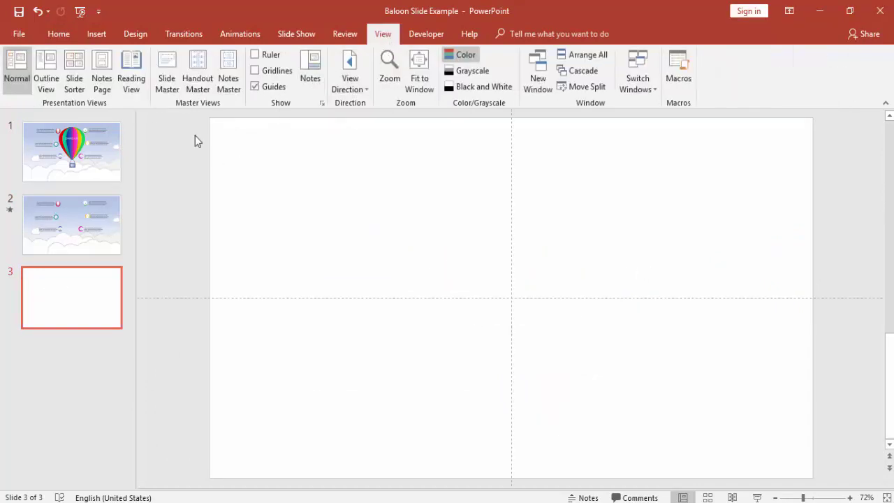
click(96, 35)
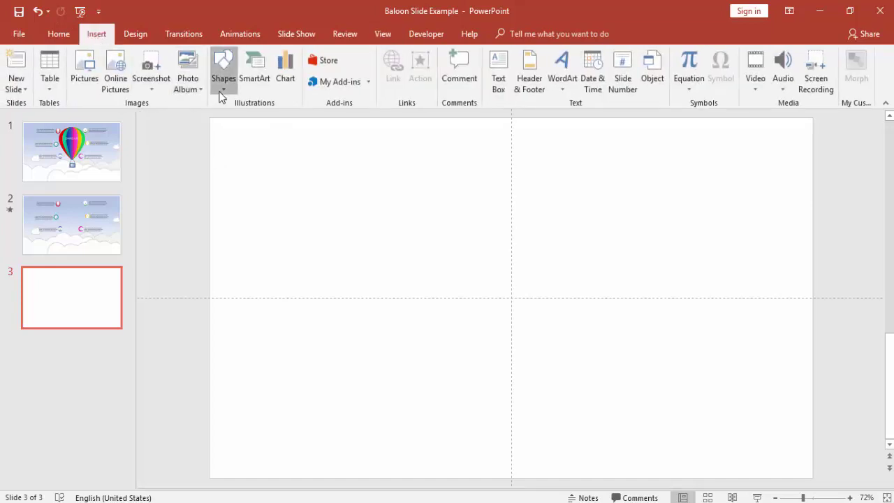
click(222, 84)
click(270, 118)
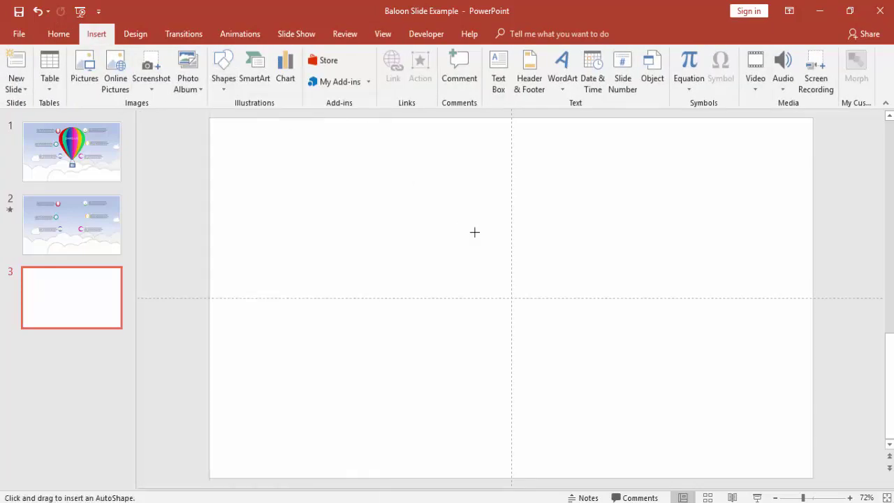
mouse_move(481, 183)
mouse_down()
mouse_move(505, 321)
mouse_move(559, 442)
mouse_move(553, 422)
mouse_up()
drag(535, 353, 535, 352)
Align the oval to the horizontal and vertical centre of the slide and remove its outline
click(718, 56)
click(720, 57)
click(719, 59)
click(760, 143)
click(631, 236)
click(533, 202)
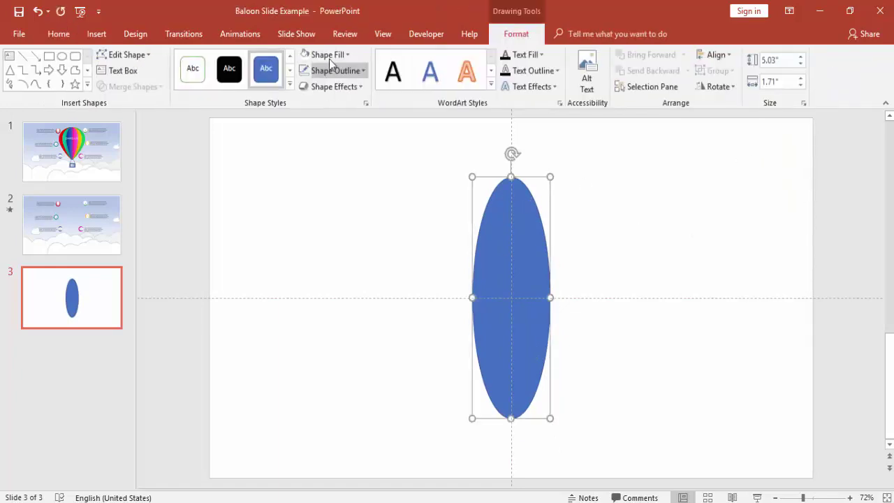
click(333, 72)
click(338, 195)
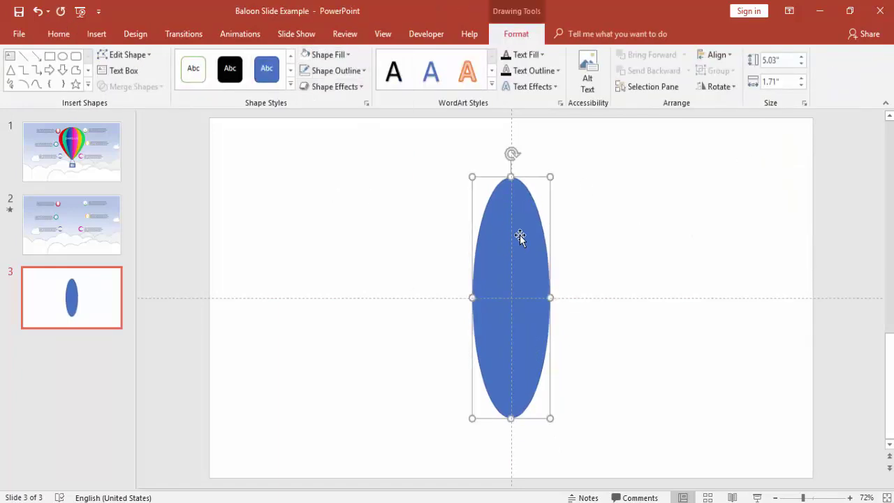
Edit the oval's points, pulling the bottom point's right handle onto the point so the lower end becomes a sharp tip
right_click(528, 265)
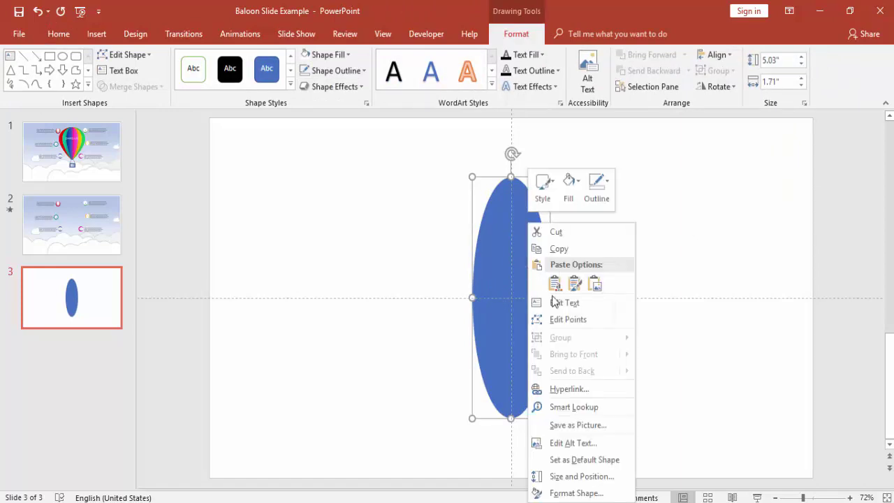
click(585, 319)
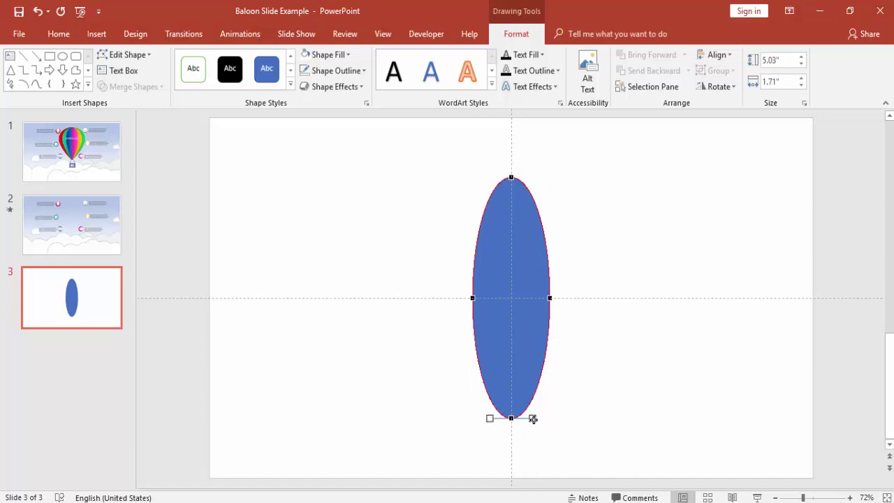
drag(532, 418, 511, 419)
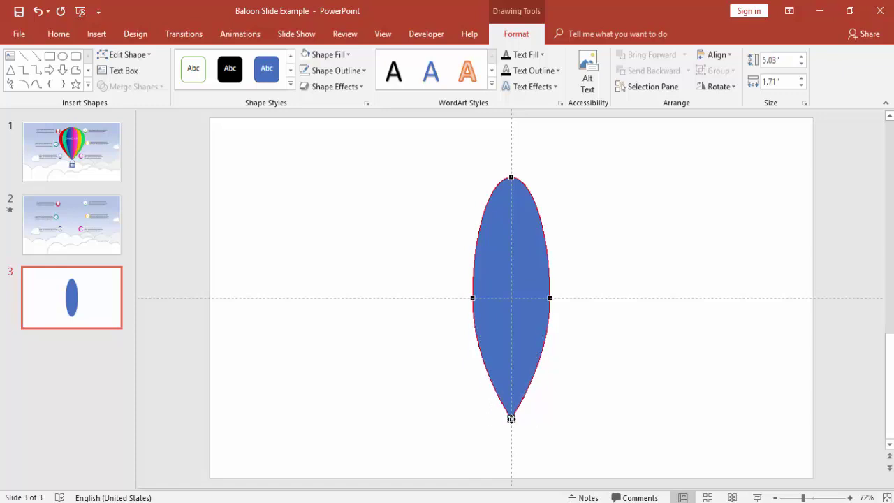
click(601, 376)
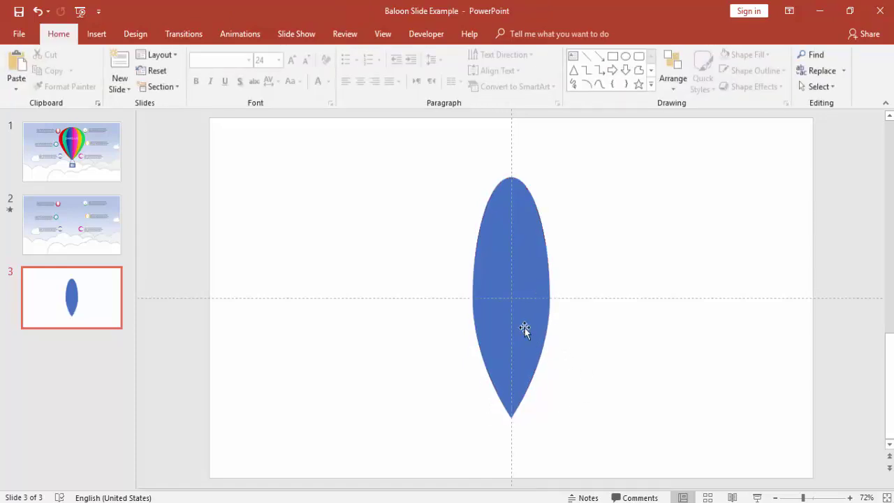
Edit the right-hand point's curve handles so the shape's right side bulges more above the middle and tapers below
click(528, 262)
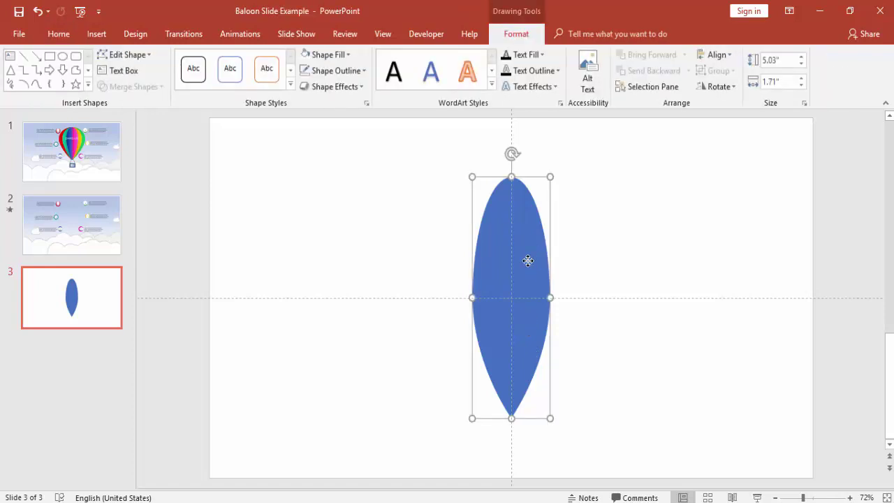
right_click(528, 260)
click(568, 337)
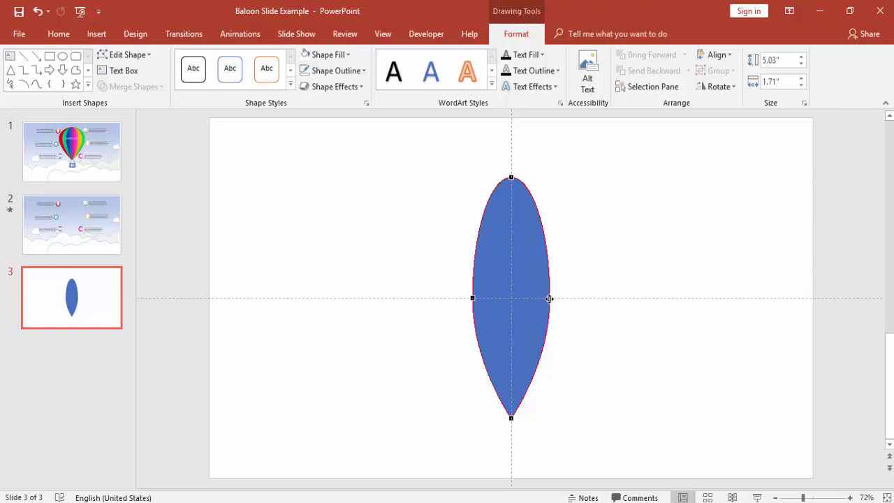
click(549, 299)
drag(551, 230, 559, 230)
drag(549, 367, 541, 363)
click(579, 343)
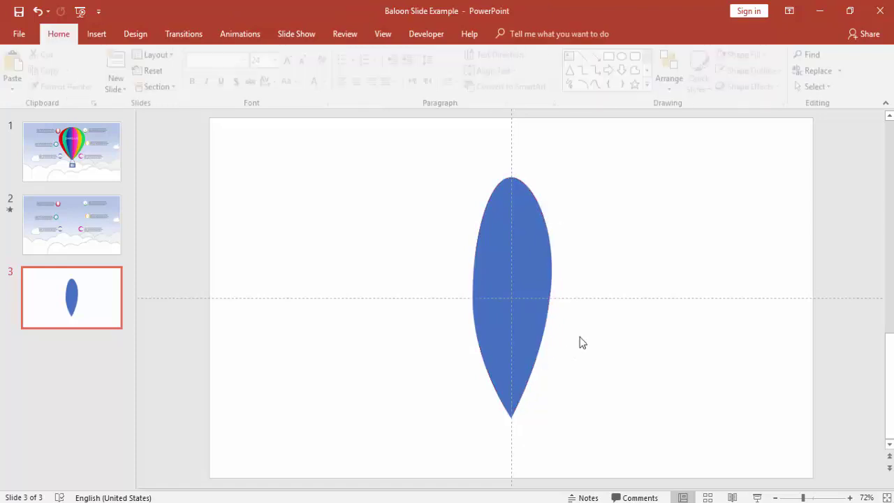
click(541, 262)
click(581, 258)
click(535, 234)
click(599, 224)
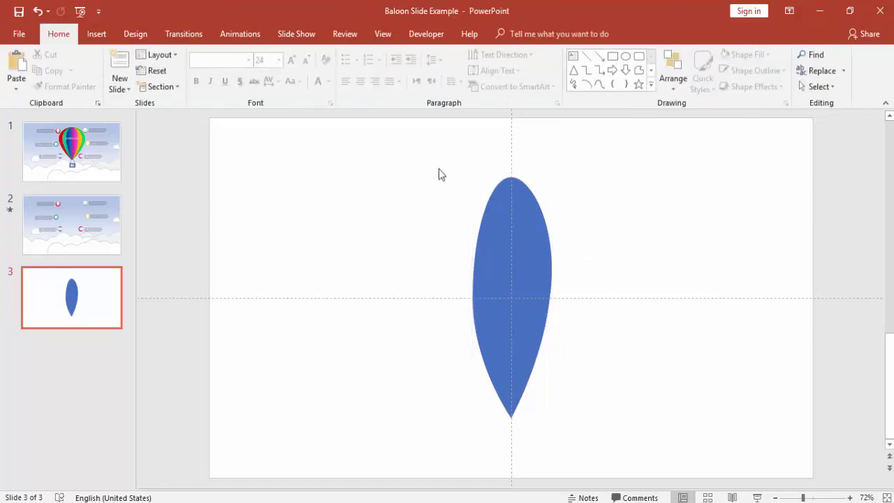
Draw a rectangle about 6.71" high and 3.01" wide covering the blue shape's left half up to the vertical guide, filled yellow
click(96, 33)
click(217, 86)
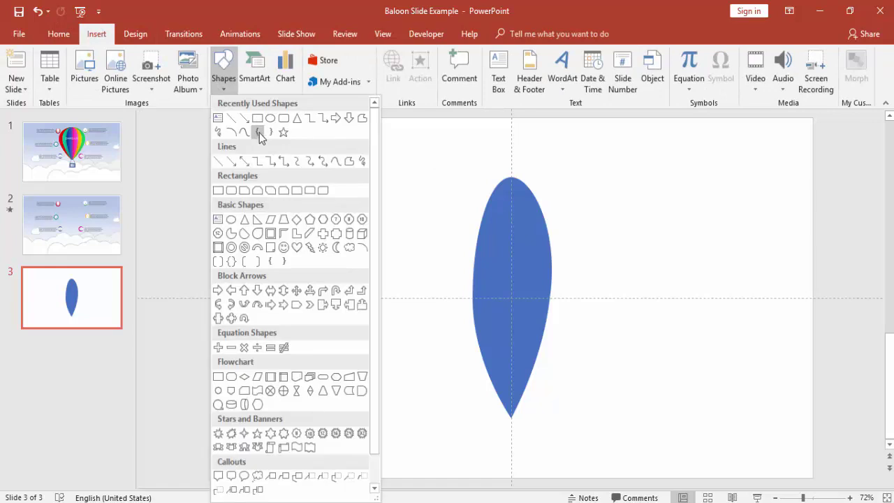
click(258, 116)
drag(375, 133, 511, 454)
click(329, 55)
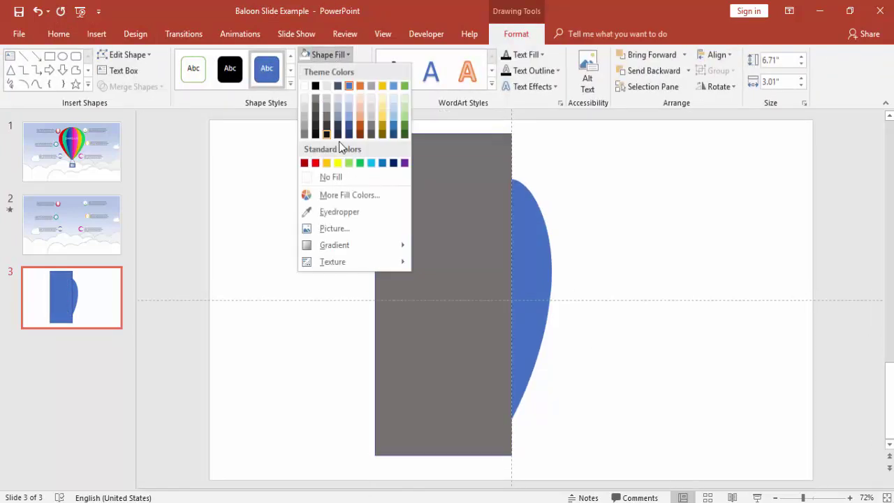
click(338, 161)
click(553, 218)
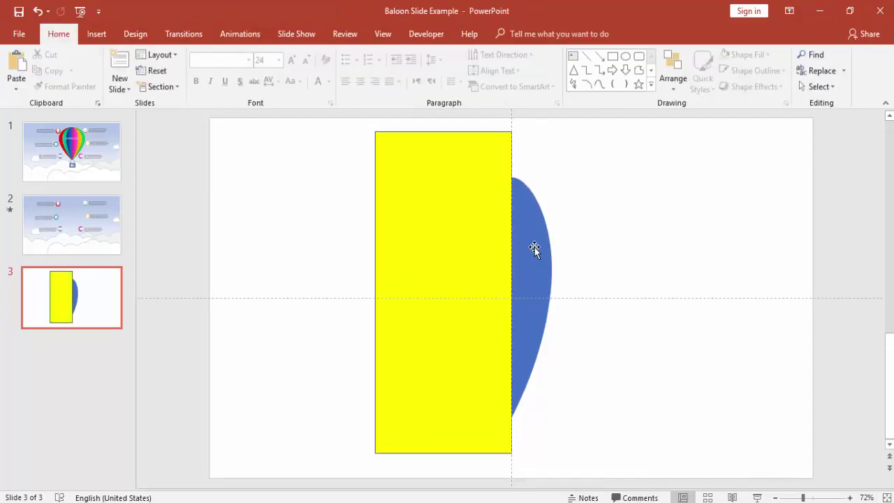
Subtract the yellow rectangle from the blue shape, keeping only its right half
click(535, 247)
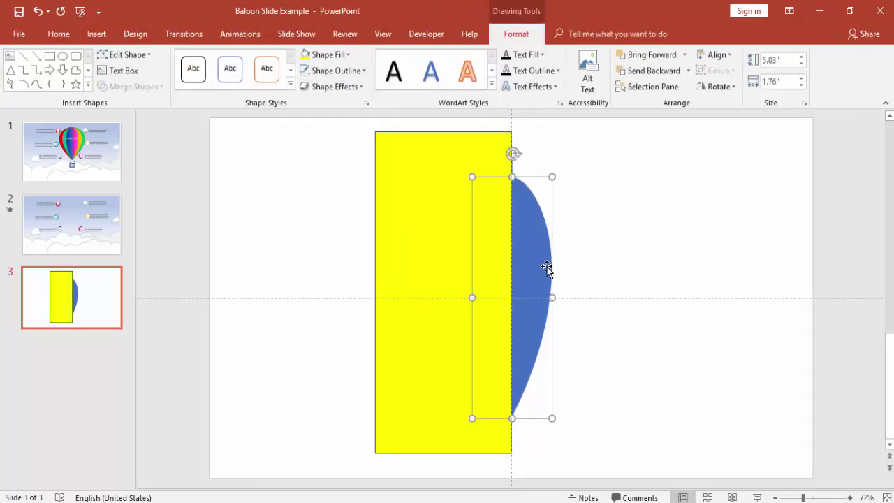
shift+click(409, 200)
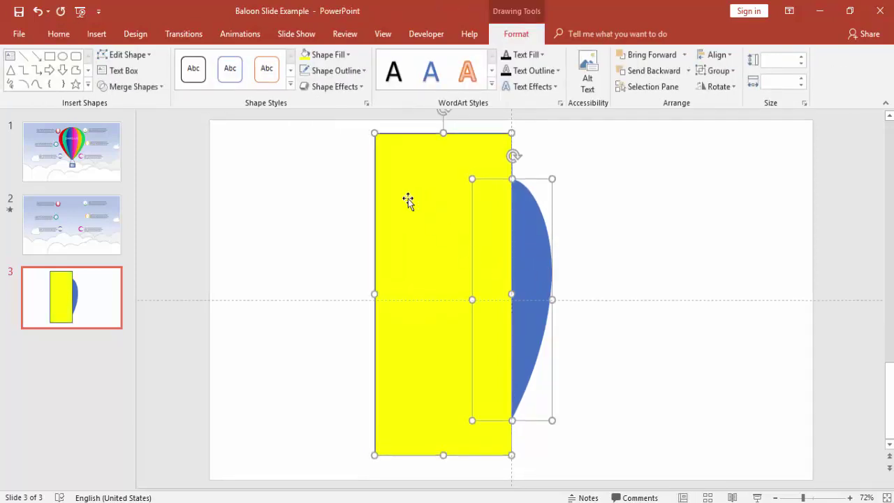
click(138, 90)
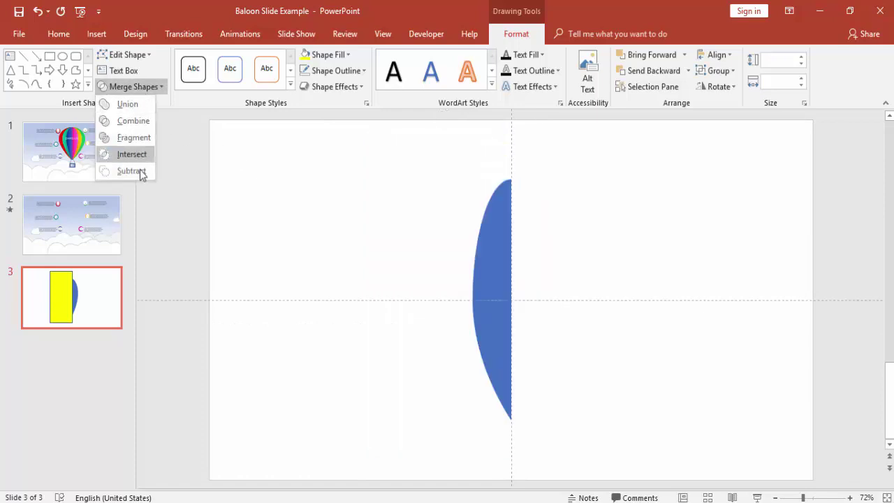
click(140, 171)
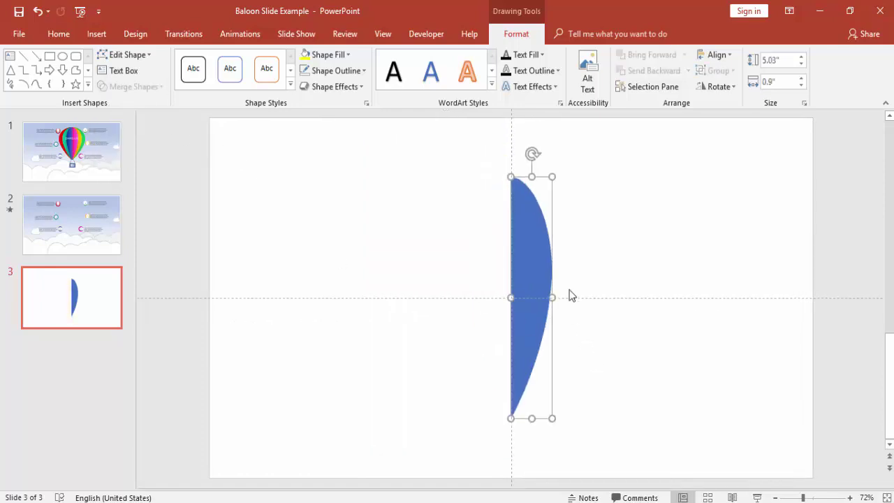
click(611, 282)
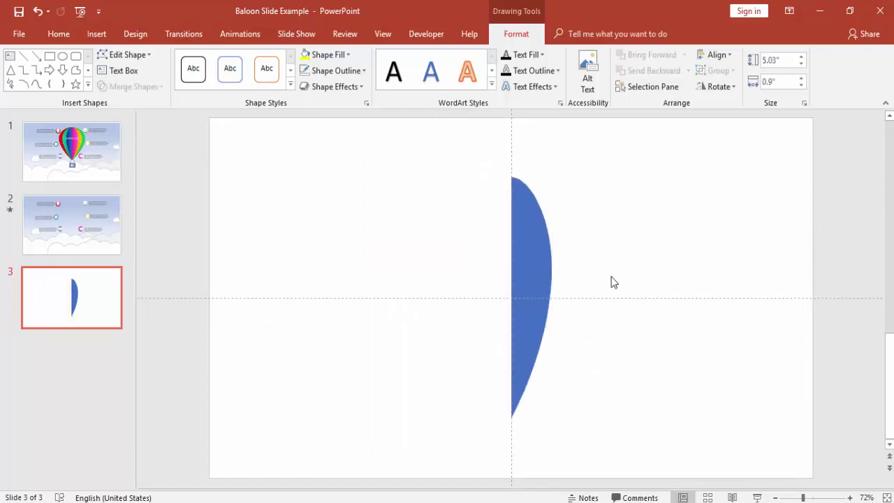
Resize the blue half shape to about 4.12" high and 0.8" wide, keeping its straight edge on the vertical guide
click(531, 316)
drag(532, 173, 531, 221)
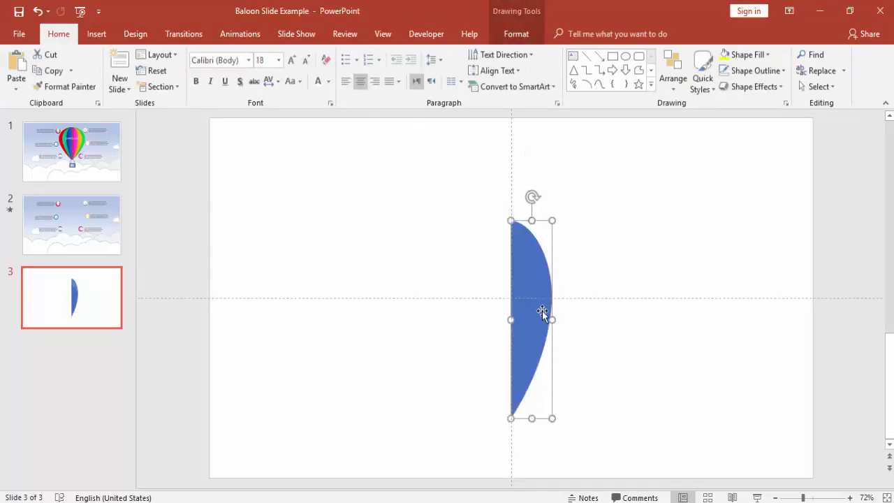
drag(552, 321, 548, 320)
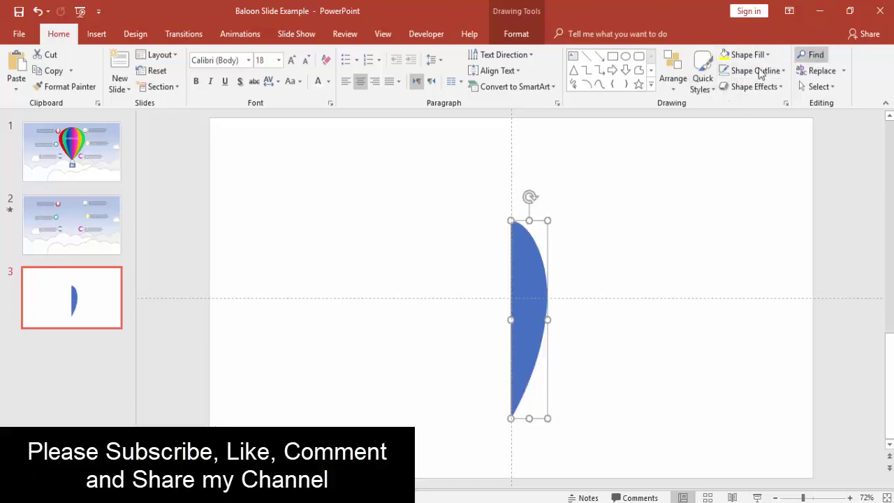
Centre the half shape on the slide and shift it slightly so its straight edge lies on the vertical guide
click(528, 35)
click(717, 55)
click(741, 89)
click(715, 55)
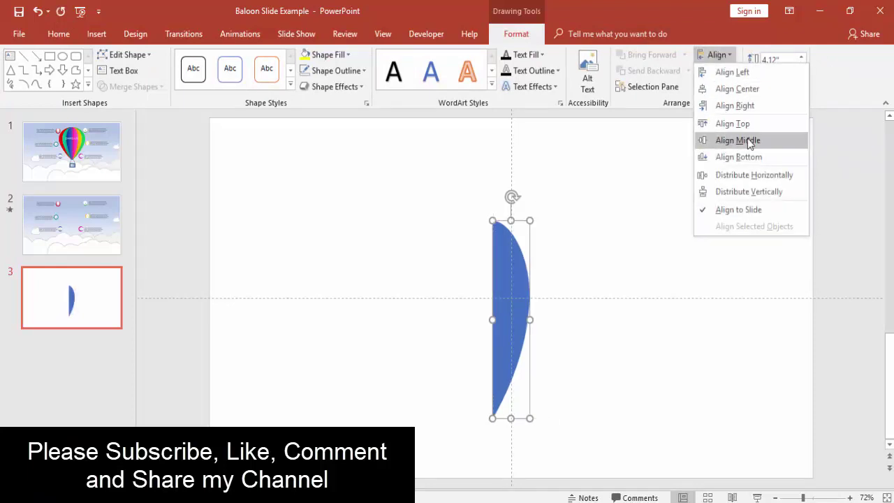
click(738, 140)
drag(523, 277, 536, 271)
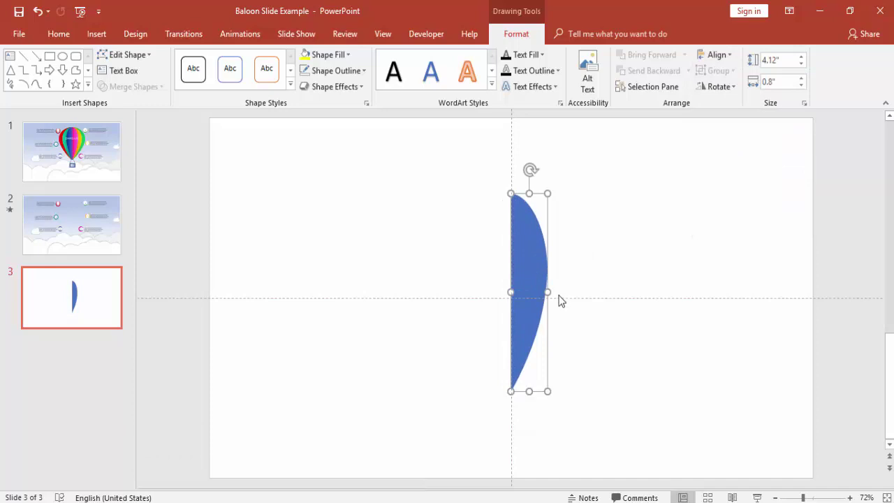
Fill the half shape with the standard golden orange colour
click(344, 54)
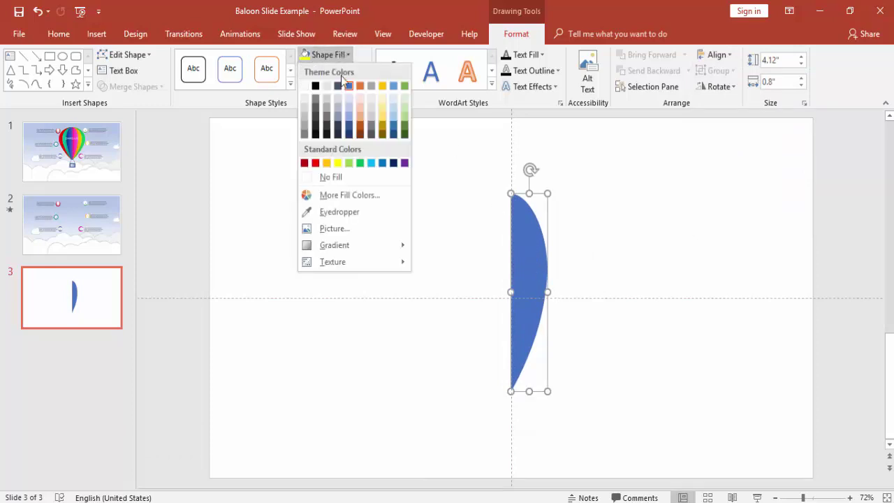
click(326, 164)
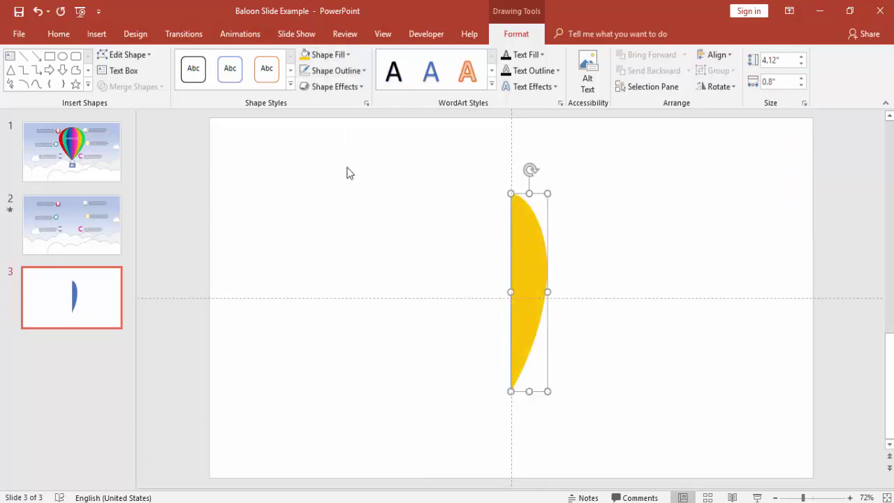
click(619, 235)
Duplicate the orange half shape just to its right and fill the copy with the standard light blue
double_click(536, 261)
drag(550, 278, 594, 283)
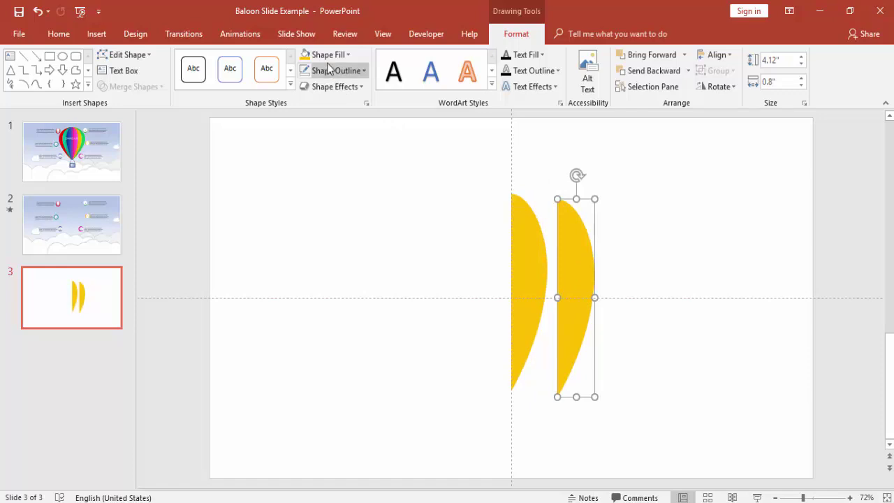
click(348, 55)
click(370, 162)
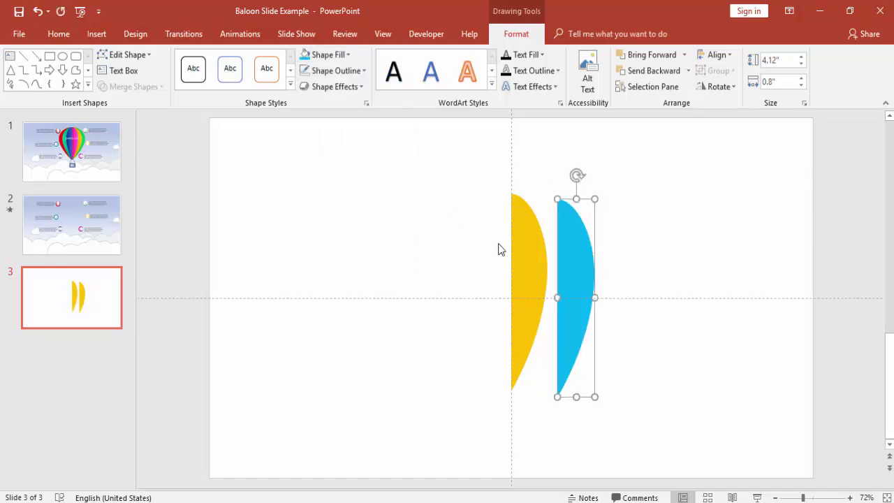
Lay the light blue copy over the orange shape, widened to about 1.25", and send it to the back
drag(595, 295, 538, 281)
click(688, 71)
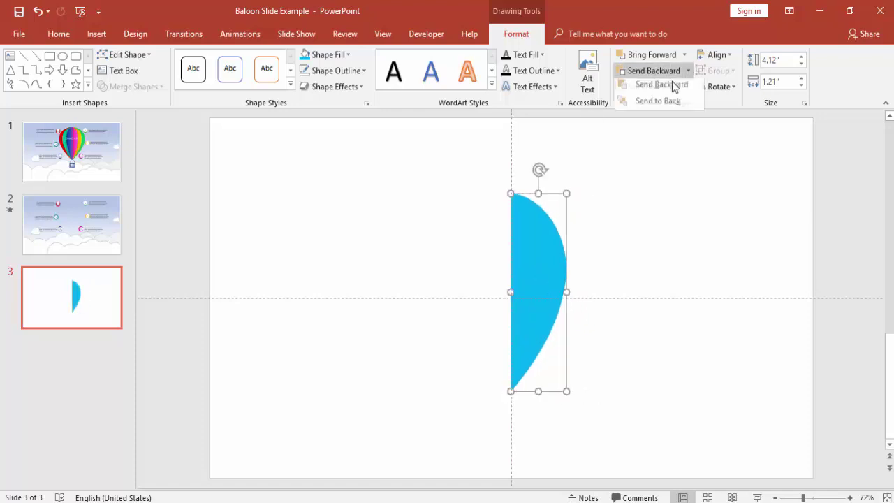
click(659, 101)
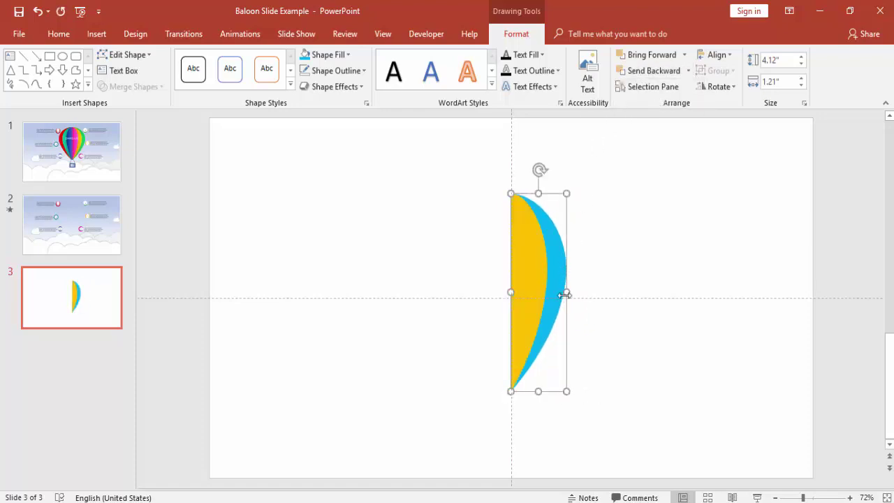
drag(567, 289, 566, 289)
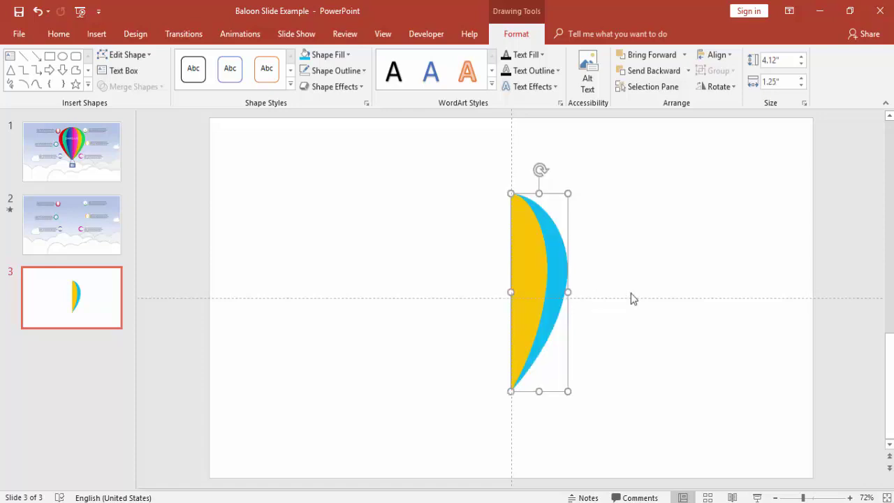
Duplicate the light blue half shape and fill the copy with the standard light green
click(630, 297)
click(563, 276)
key(ctrl+shift+bracketright)
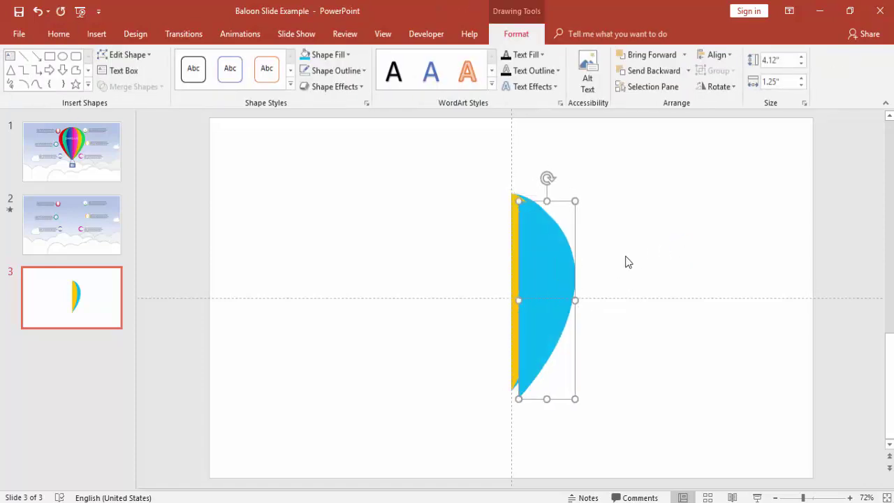
click(329, 54)
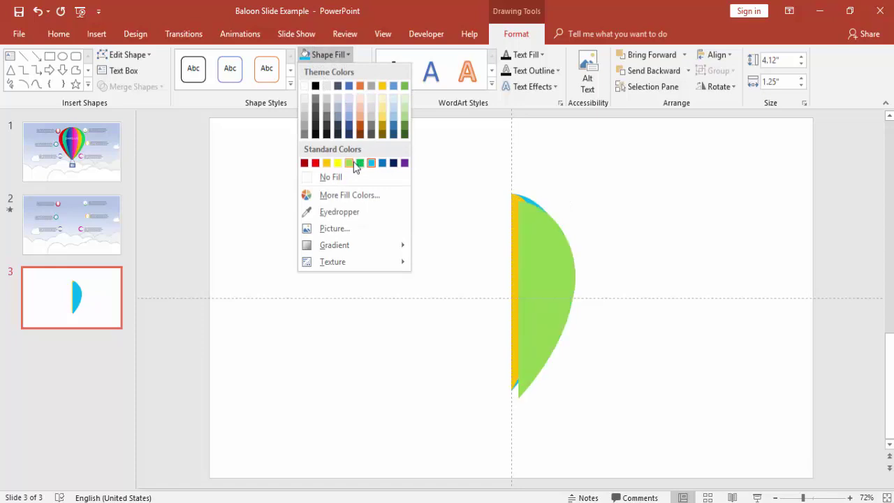
click(356, 163)
Line the light green copy up with the other two shapes, widened to about 1.57", and send it to the back
mouse_move(579, 301)
mouse_down()
mouse_move(590, 300)
mouse_move(573, 273)
mouse_up()
click(690, 70)
click(674, 102)
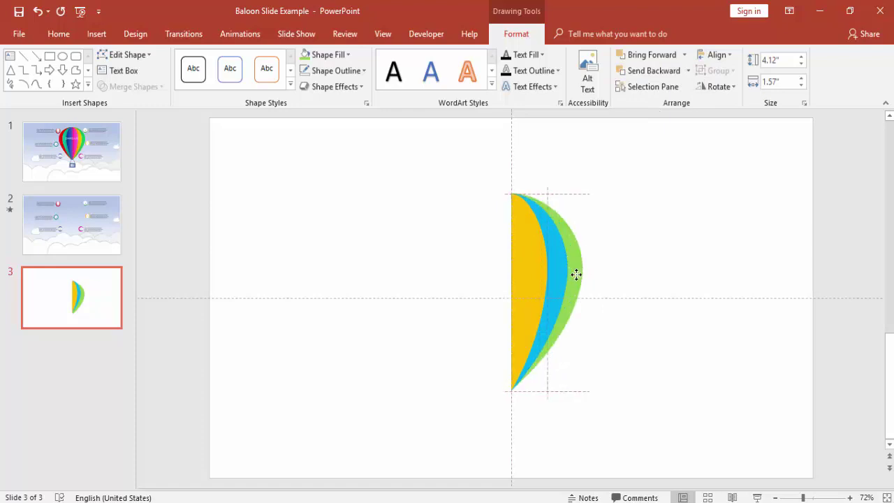
Group the orange, light blue and light green half shapes together
key(Escape)
drag(464, 156, 620, 431)
right_click(556, 269)
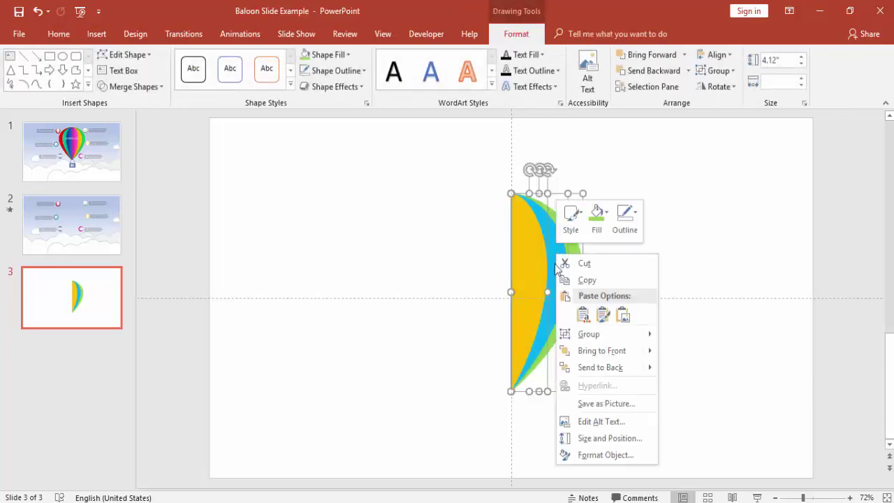
mouse_move(593, 334)
click(676, 335)
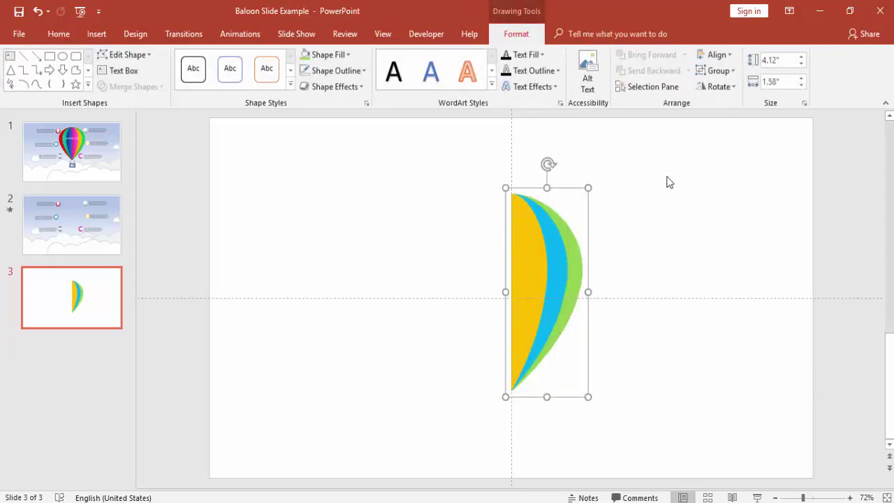
Duplicate the grouped half balloon, flip the copy horizontally and join it to the original along the vertical centre guide
drag(587, 297, 651, 297)
click(720, 87)
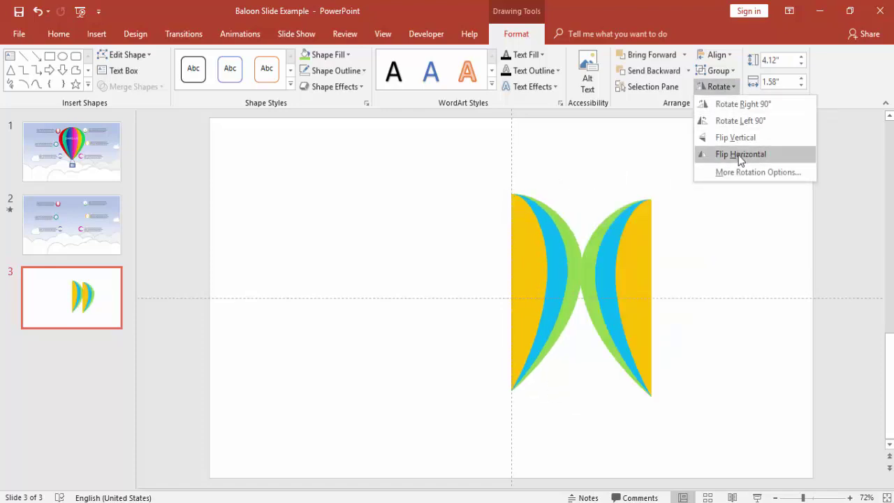
click(739, 154)
drag(610, 286, 478, 279)
click(663, 249)
Ungroup the mirrored left half and fill its innermost shape with the standard blue
double_click(499, 239)
right_click(501, 239)
mouse_move(572, 319)
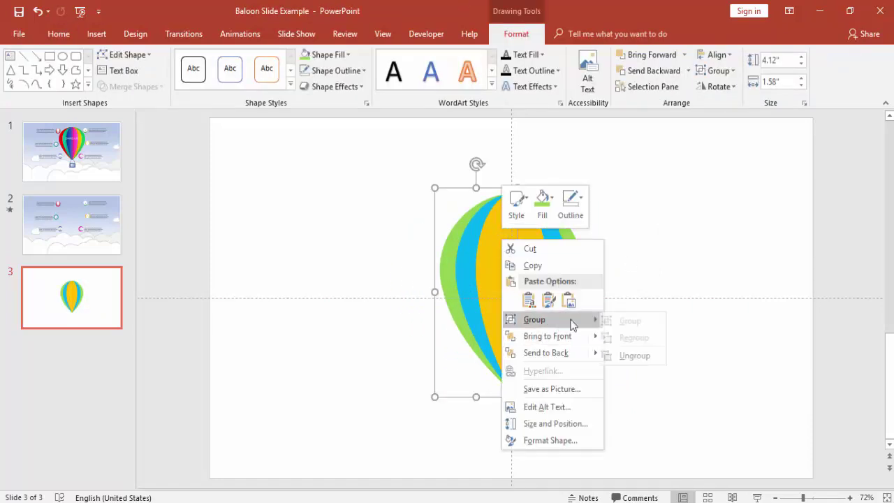
click(628, 355)
double_click(518, 230)
click(326, 54)
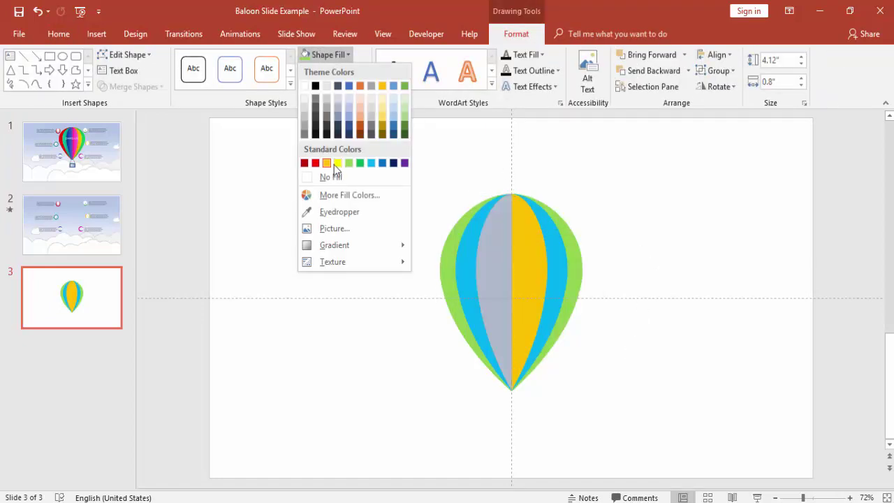
click(382, 163)
Fill the left half's middle shape with standard red and its outermost shape with standard purple
click(467, 236)
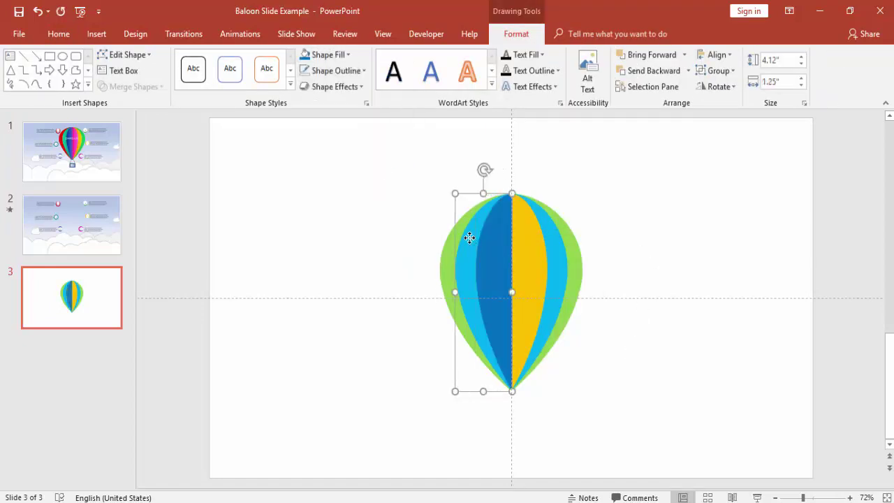
click(327, 55)
click(316, 164)
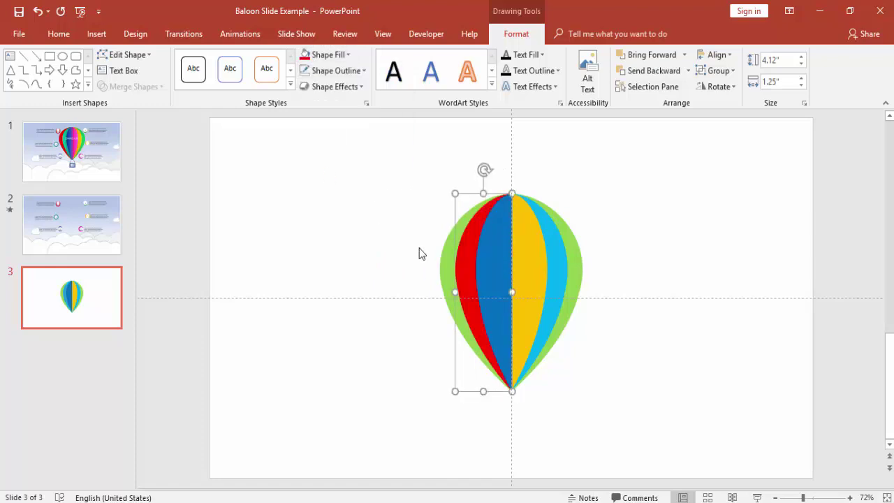
click(452, 257)
click(329, 56)
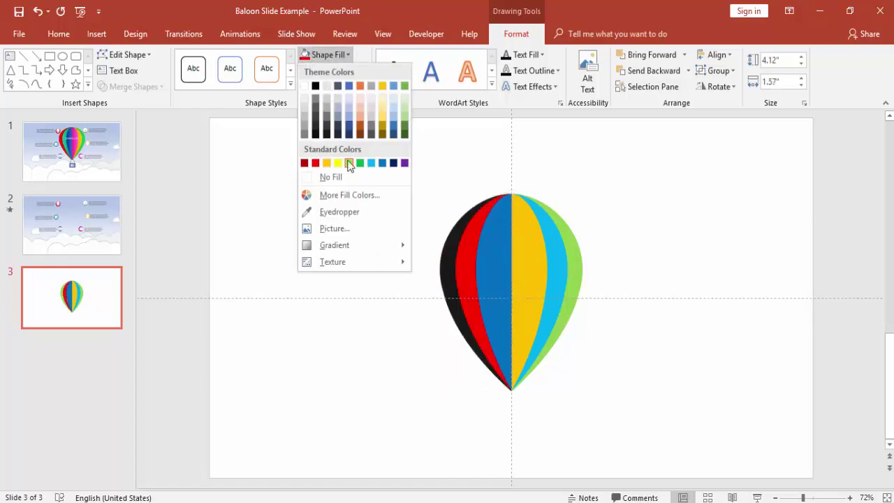
click(404, 164)
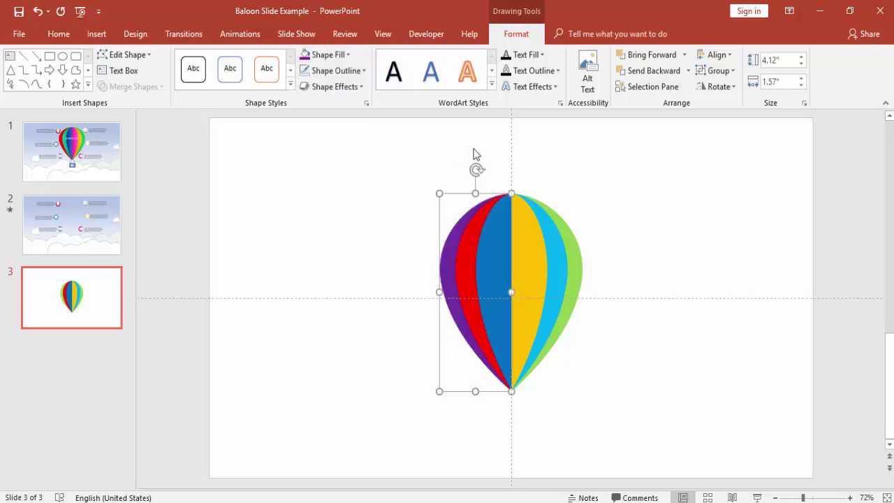
click(609, 220)
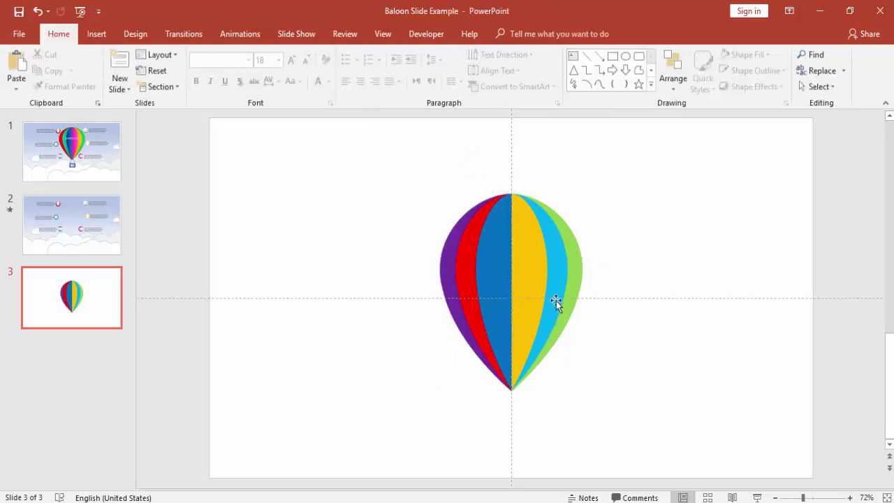
Group all the balloon pieces and move the balloon up along the vertical centre guide
drag(403, 162, 662, 445)
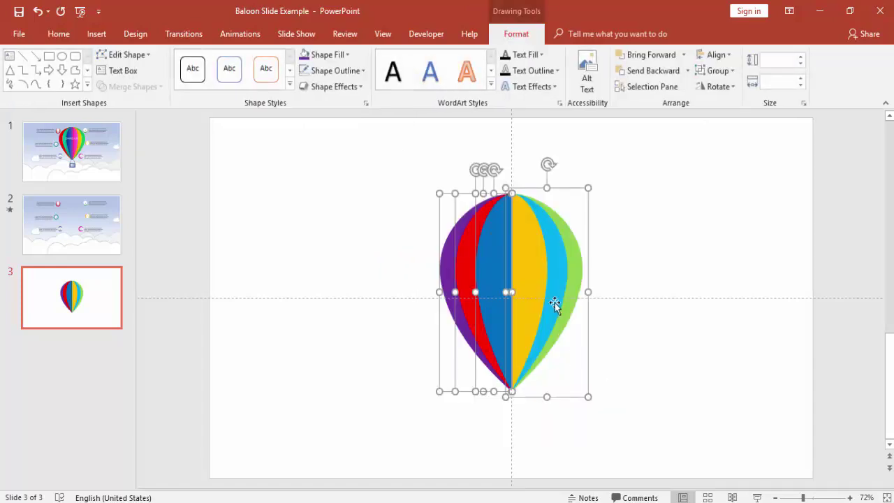
right_click(529, 189)
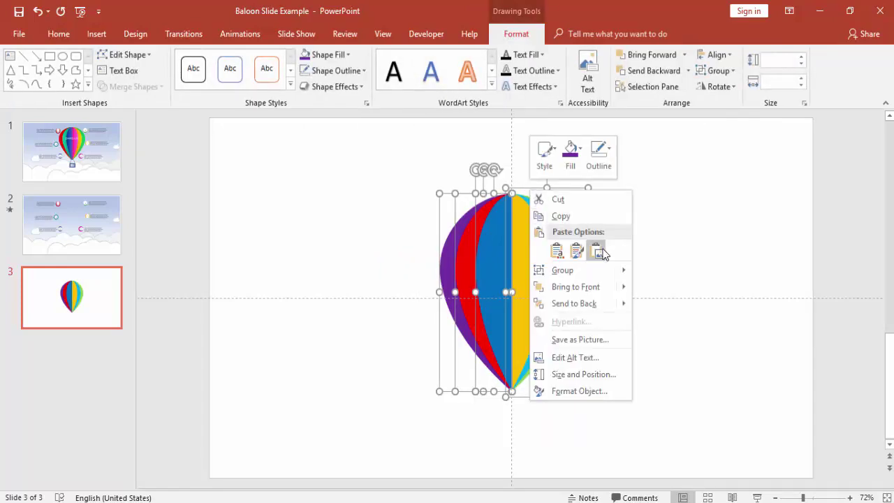
mouse_move(602, 271)
click(660, 272)
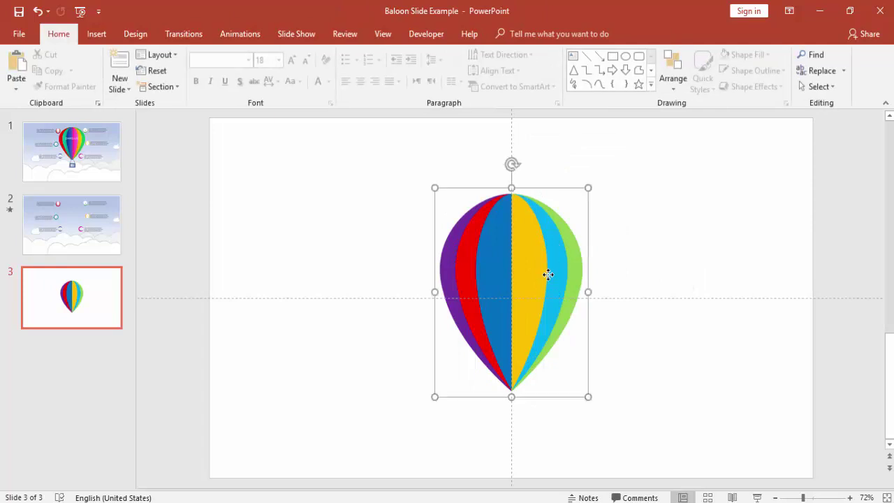
click(549, 246)
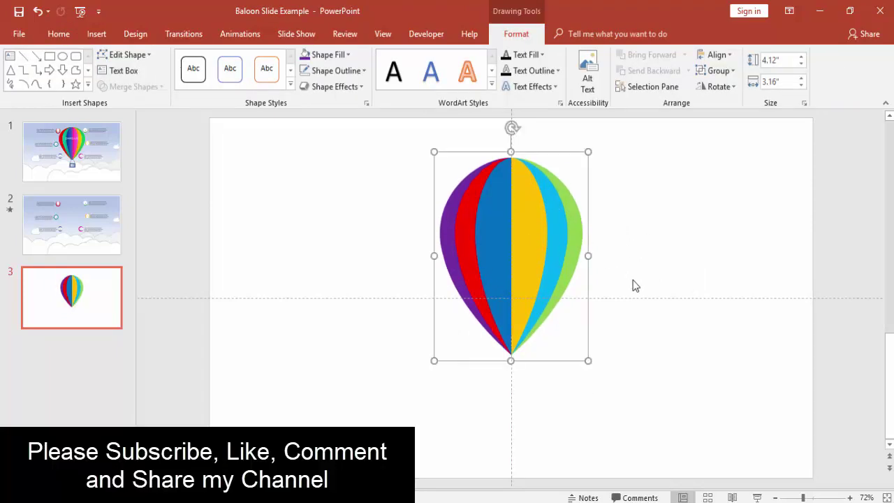
click(617, 372)
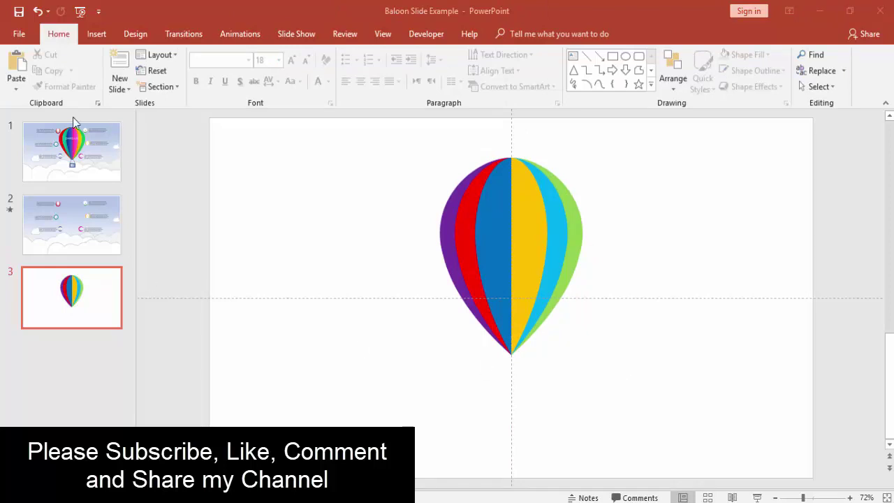
Draw a small rectangle as the basket below the balloon, centred on the vertical guide
click(95, 35)
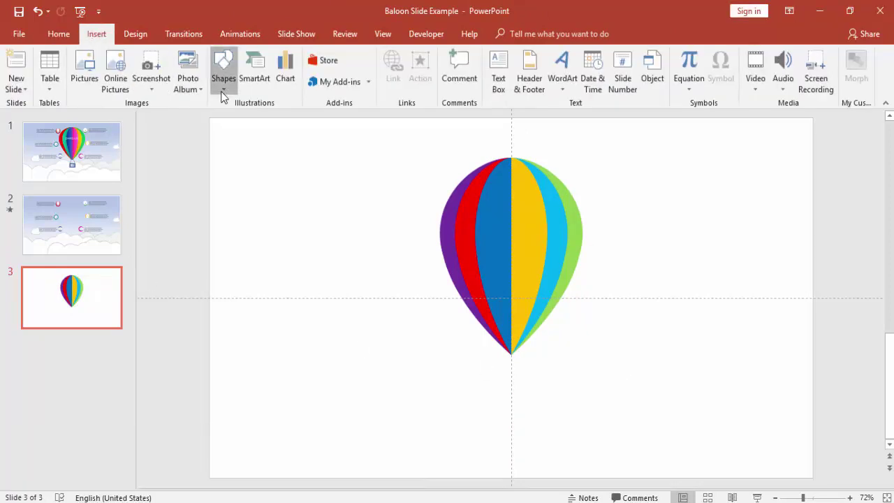
click(223, 97)
click(255, 125)
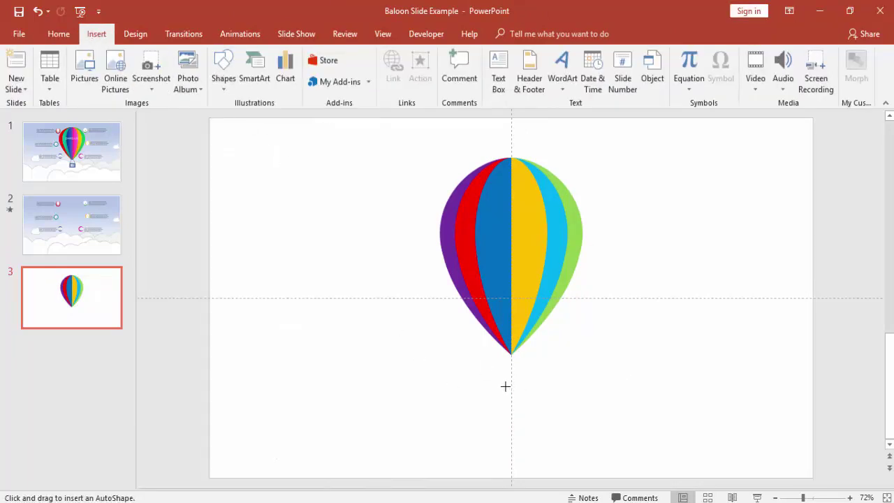
mouse_move(505, 402)
mouse_down()
mouse_move(535, 415)
mouse_move(525, 403)
mouse_up()
click(549, 382)
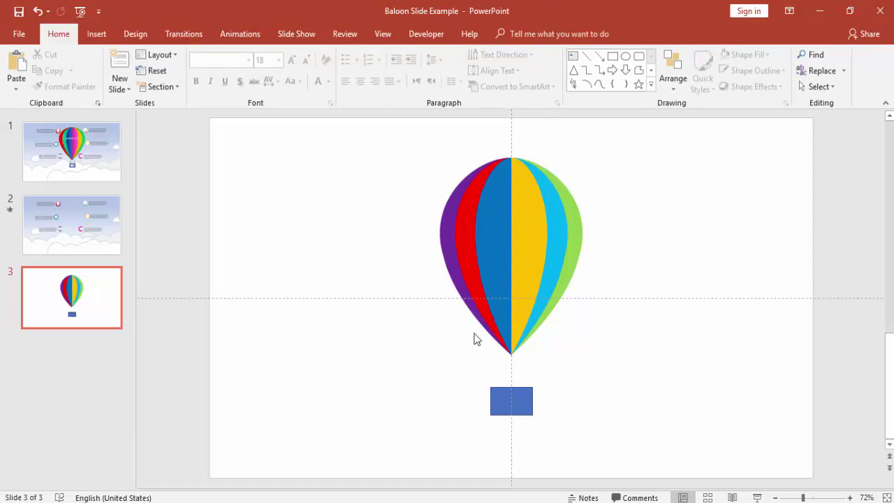
Draw a thin rectangle about 0.13" high and 0.41" wide, centred at the balloon's lower tip
click(96, 35)
click(224, 82)
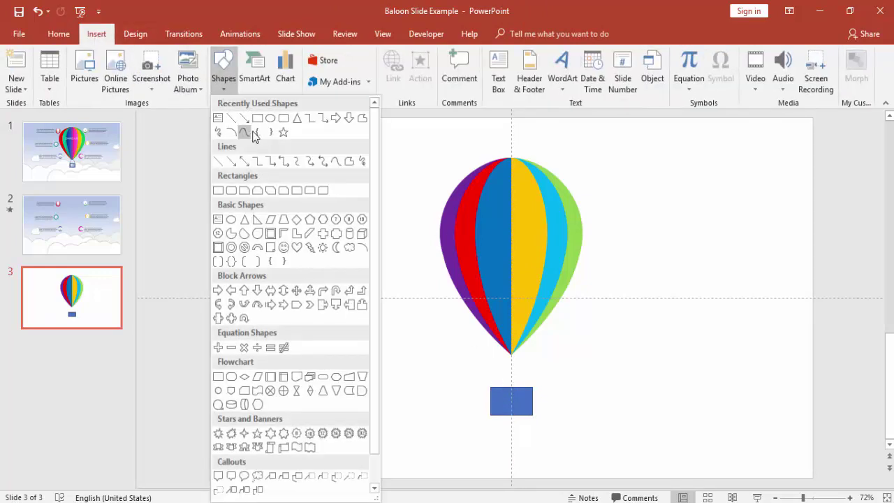
click(257, 119)
drag(494, 356, 514, 355)
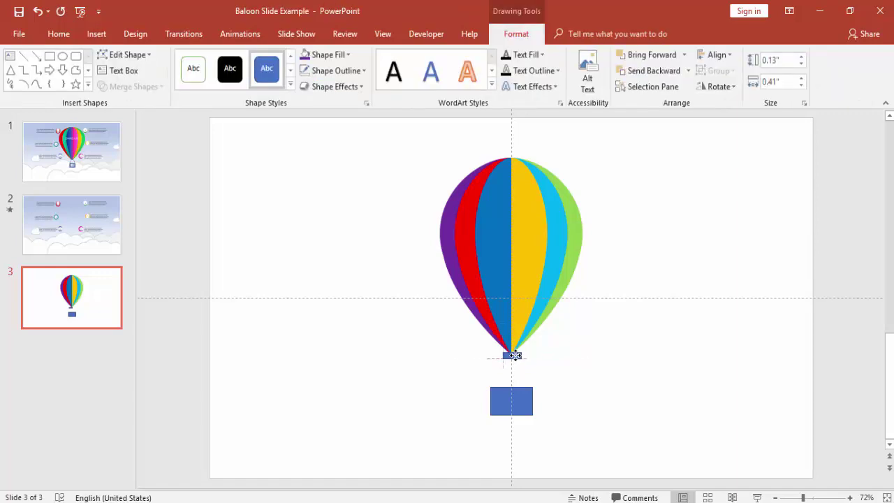
click(559, 365)
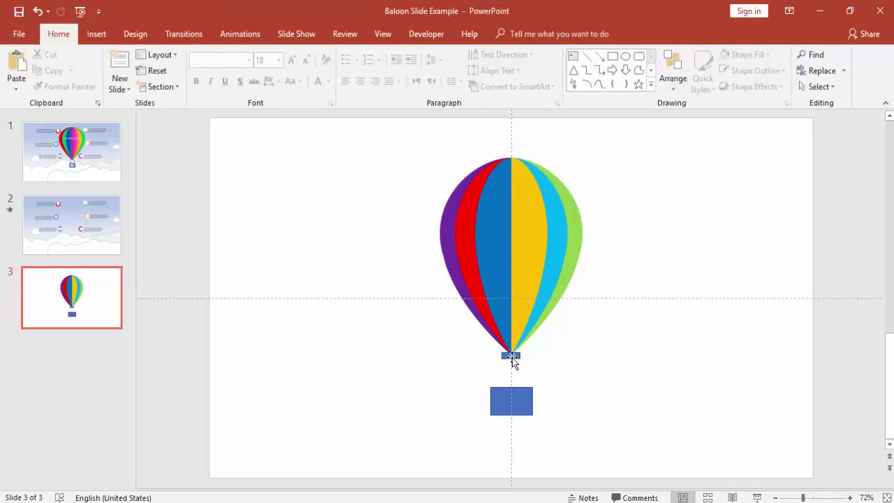
Draw a straight line from the basket's upper-left corner to the left end of the thin rectangle
click(224, 68)
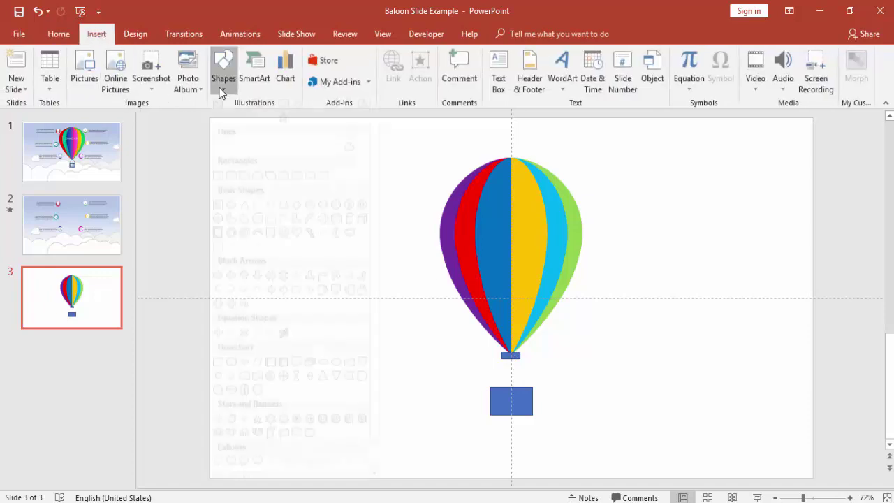
click(232, 124)
drag(491, 389, 501, 355)
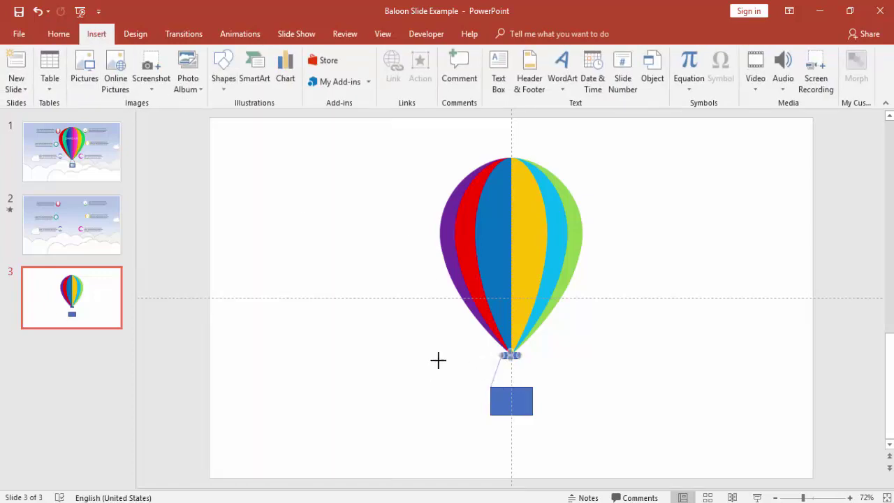
Draw a matching line from the basket's upper-right corner and align it with the right end of the thin rectangle
click(95, 34)
click(233, 83)
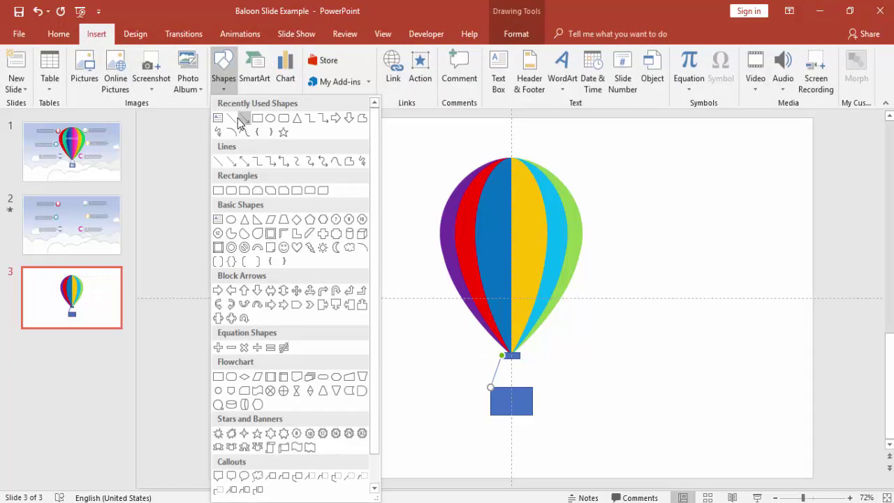
click(240, 119)
drag(531, 387, 517, 358)
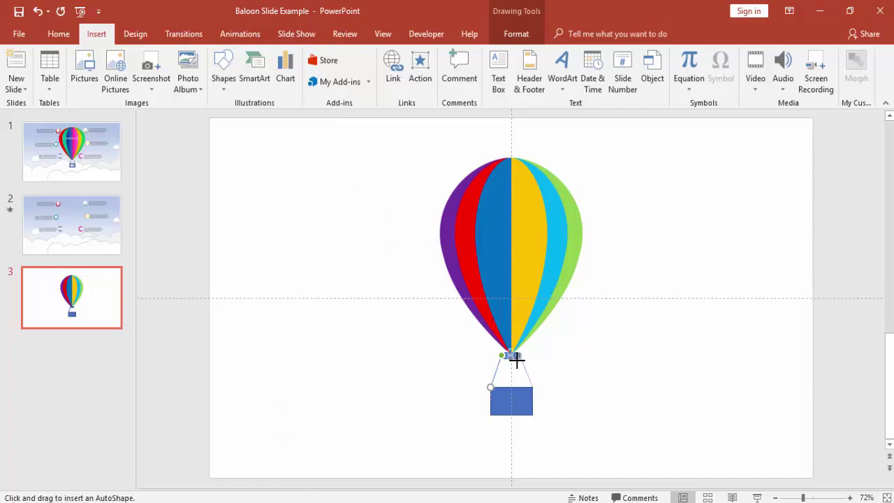
mouse_move(520, 360)
mouse_down()
mouse_move(503, 357)
mouse_move(525, 377)
mouse_up()
click(584, 359)
click(594, 382)
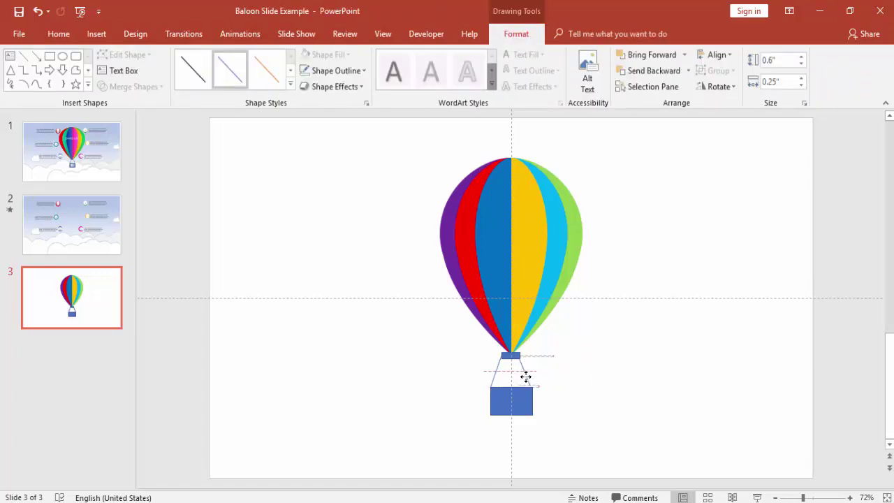
click(621, 369)
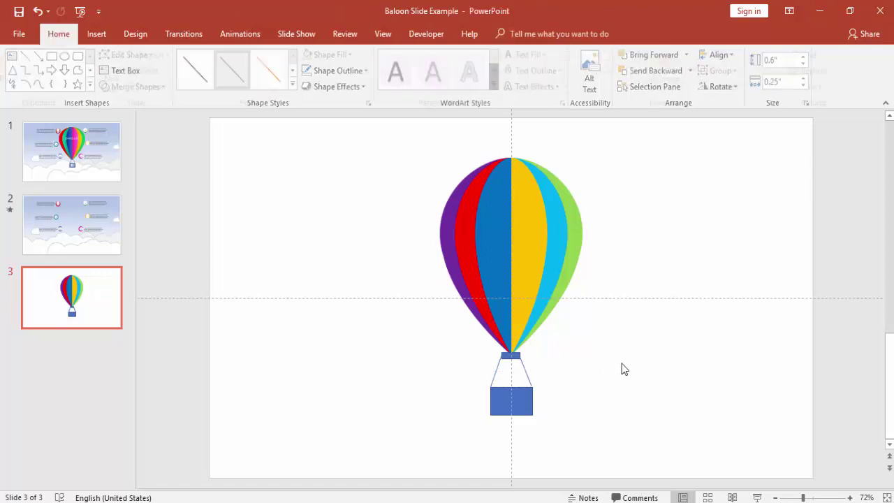
Group the balloon, thin rectangle, lines and basket, and move the group slightly up on the vertical centre guide
mouse_move(389, 141)
mouse_down()
mouse_move(552, 420)
mouse_move(641, 430)
mouse_move(650, 446)
mouse_up()
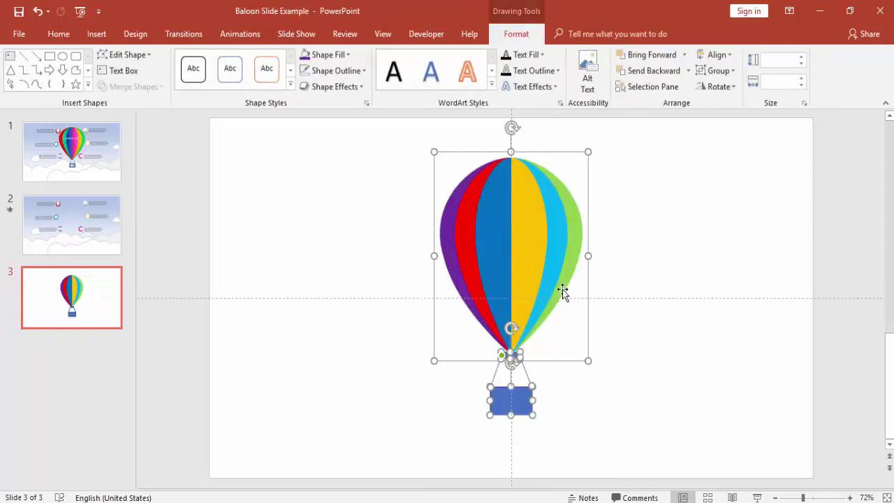
right_click(553, 277)
mouse_move(623, 356)
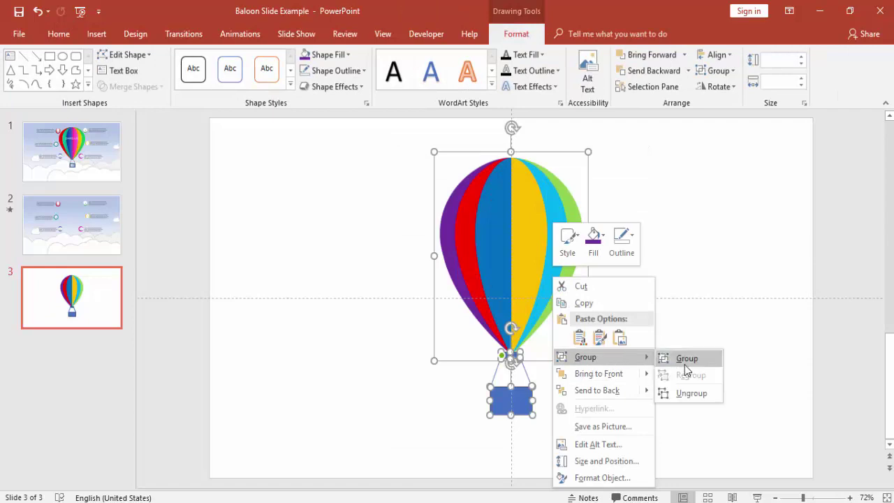
click(686, 359)
click(564, 303)
click(528, 264)
drag(529, 264, 506, 255)
click(643, 259)
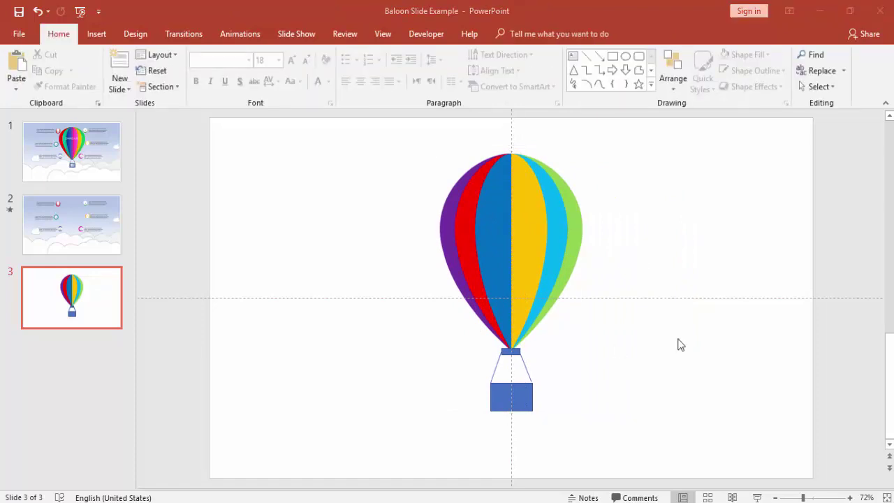
Draw a circle about 1.68" high and 1.8" wide below the basket and add two overlapping copies to its right
click(105, 33)
click(221, 93)
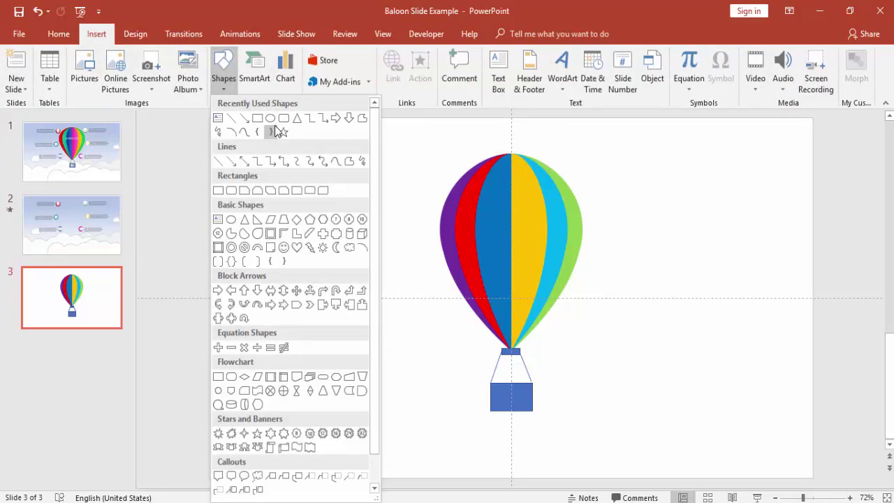
click(273, 120)
drag(409, 409, 489, 487)
drag(472, 447, 524, 436)
key(ctrl+d)
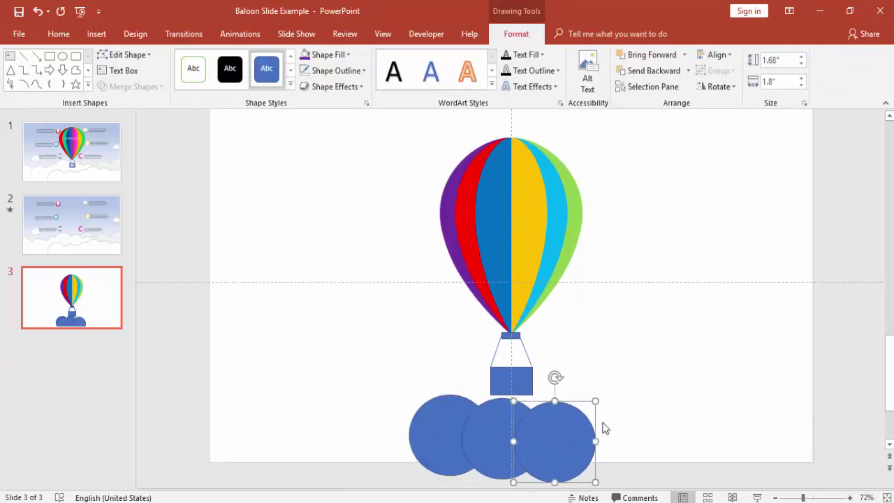
Enlarge the third circle to about 2.17" high and 2.2" wide, and place a slightly lower copy overlapping its right side
drag(596, 403, 613, 377)
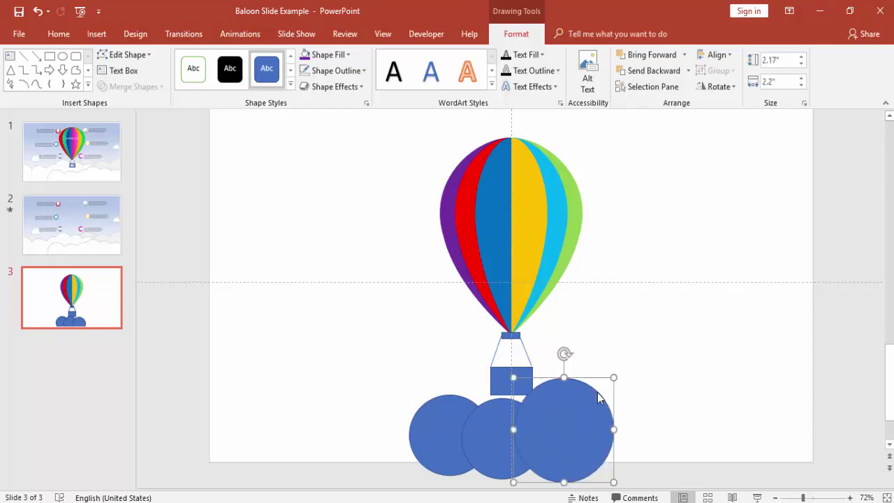
key(ctrl+d)
drag(615, 415, 637, 432)
Duplicate the fourth circle to its right and enlarge the copy into the largest circle of the row
key(ctrl+d)
drag(704, 420, 704, 393)
drag(745, 354, 752, 357)
drag(758, 458, 763, 470)
Merge the five overlapping circles into one cloud shape with Union
shift+click(634, 415)
shift+click(582, 419)
shift+click(476, 415)
shift+click(425, 415)
click(127, 87)
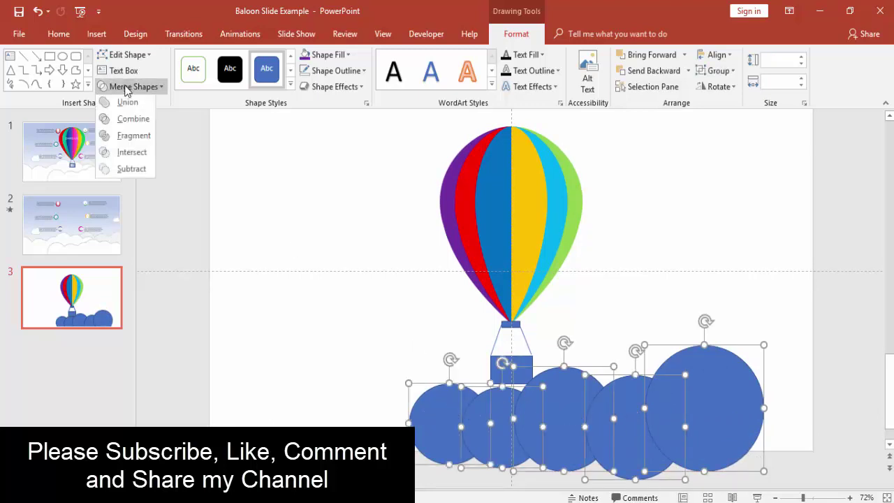
click(128, 107)
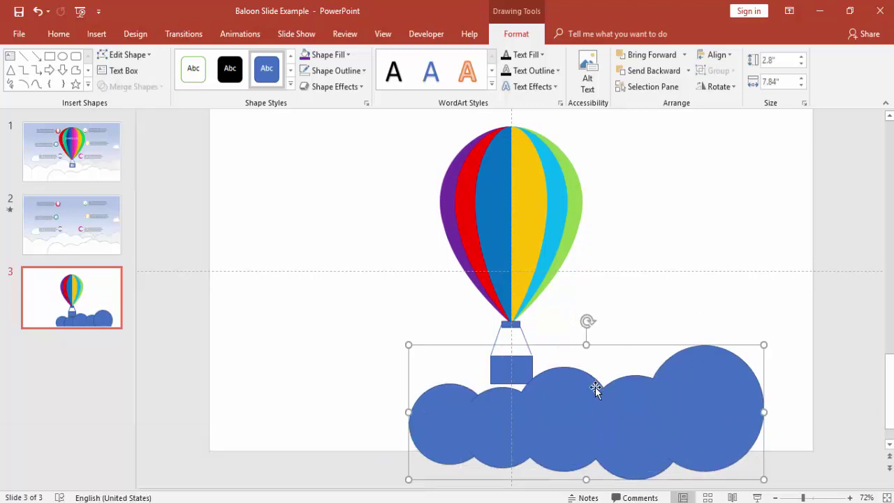
Fill the merged cloud with white and give the slide background a light grey solid fill
click(324, 55)
click(308, 87)
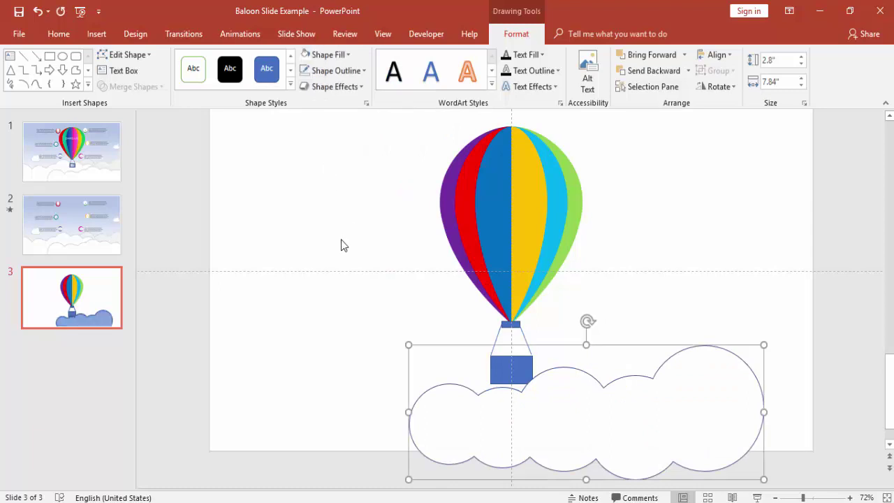
click(322, 238)
right_click(322, 238)
click(377, 346)
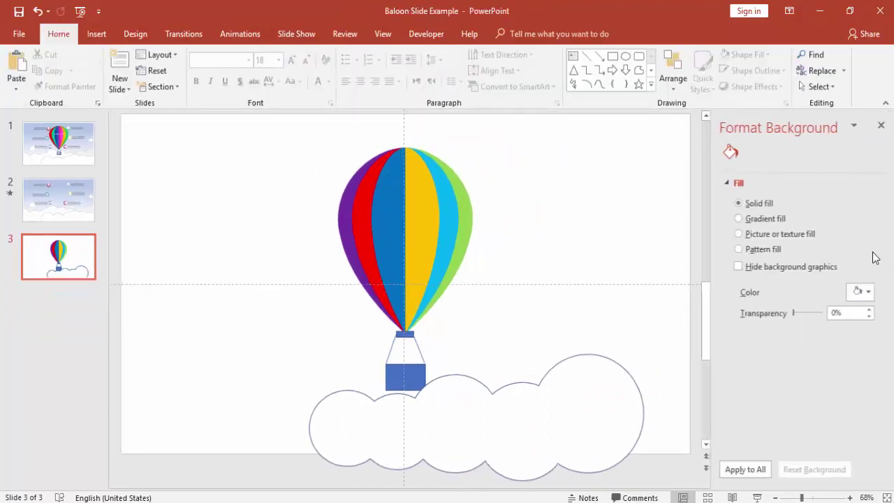
click(865, 294)
click(785, 346)
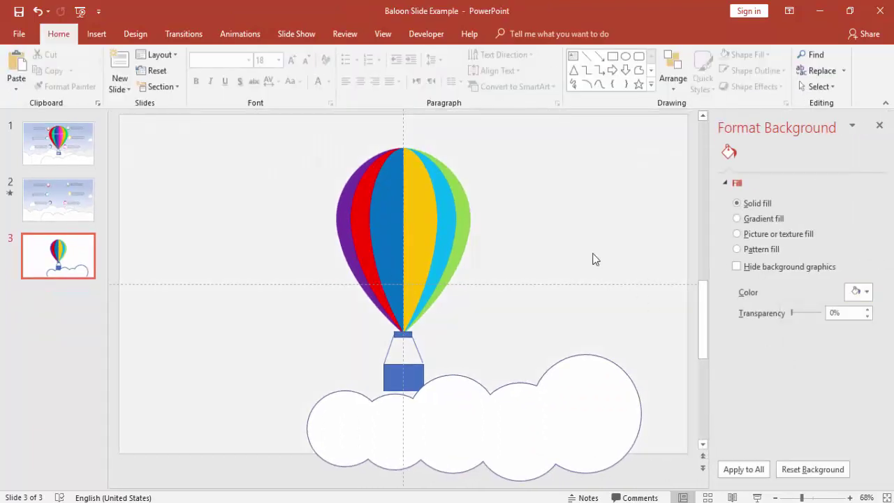
Replace the cloud's blue outline with a light grey one
click(567, 373)
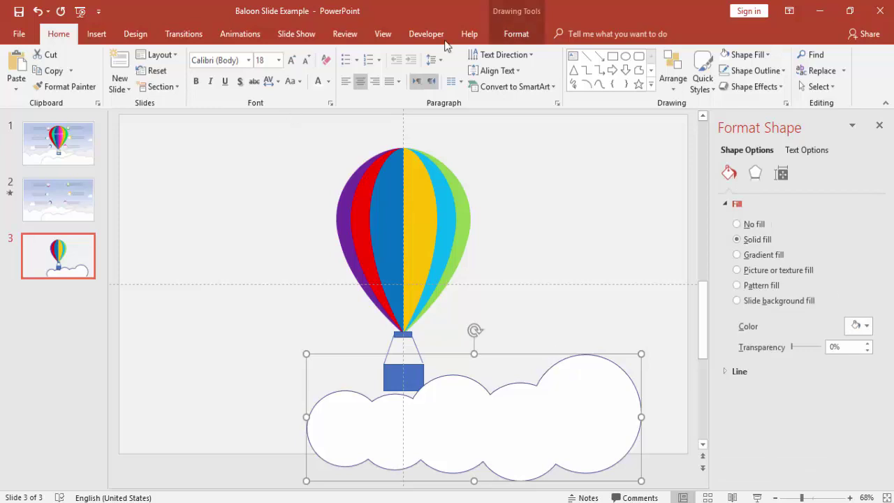
click(516, 34)
click(339, 71)
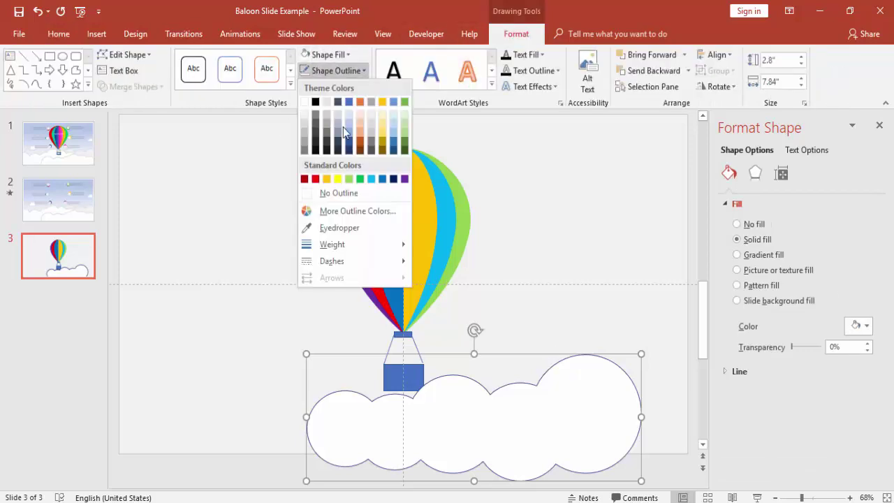
click(341, 191)
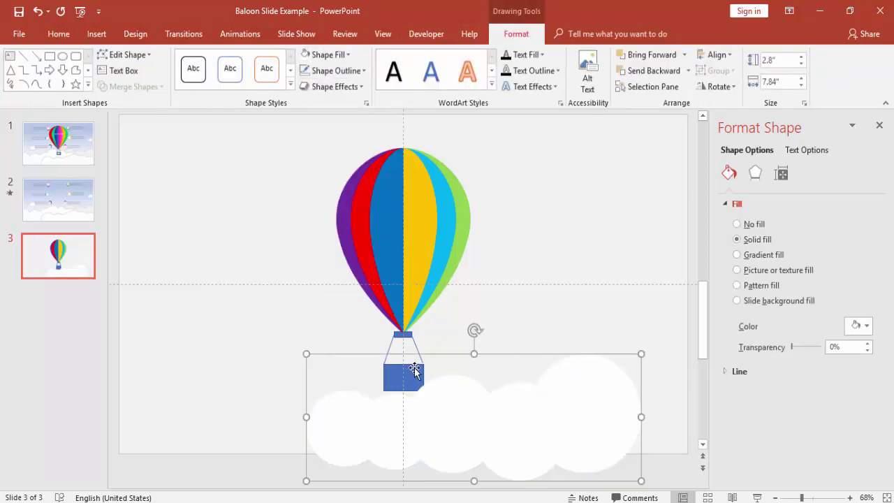
click(349, 72)
click(304, 134)
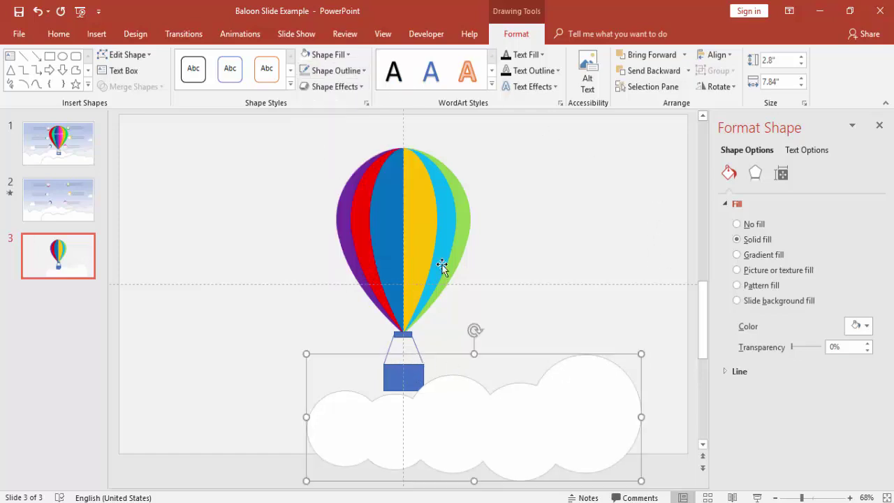
Add an outer shadow to the cloud, cast upward at 270° with 60% transparency, 13 pt blur and 3 pt distance
click(755, 173)
click(768, 203)
click(865, 223)
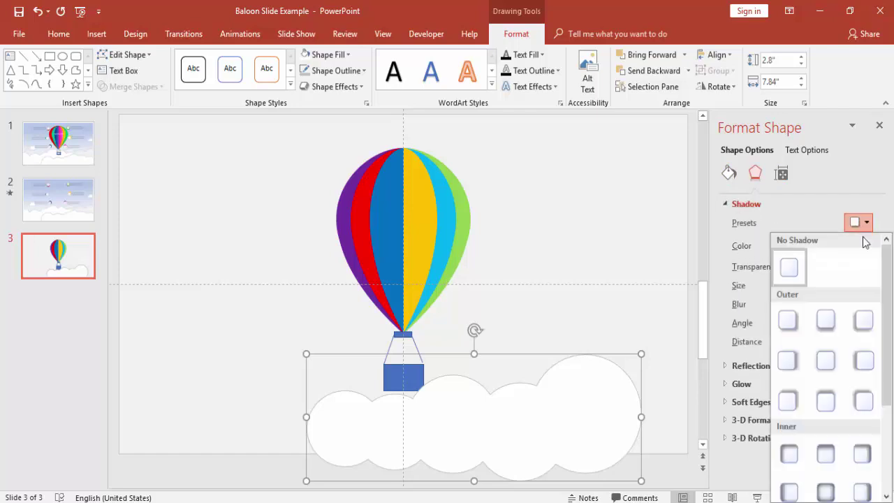
click(827, 396)
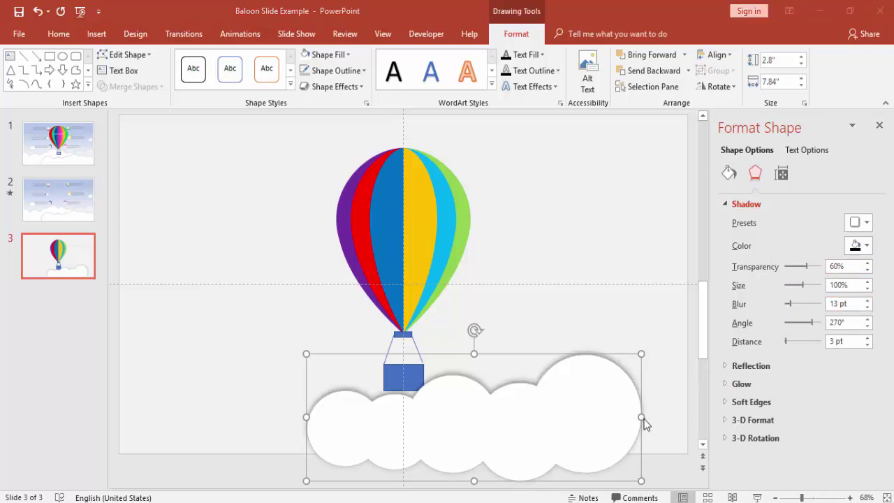
Widen the cloud to about 8.93" toward the slide's lower right, and place a vertically flipped copy overlapping its left part
drag(642, 419, 672, 432)
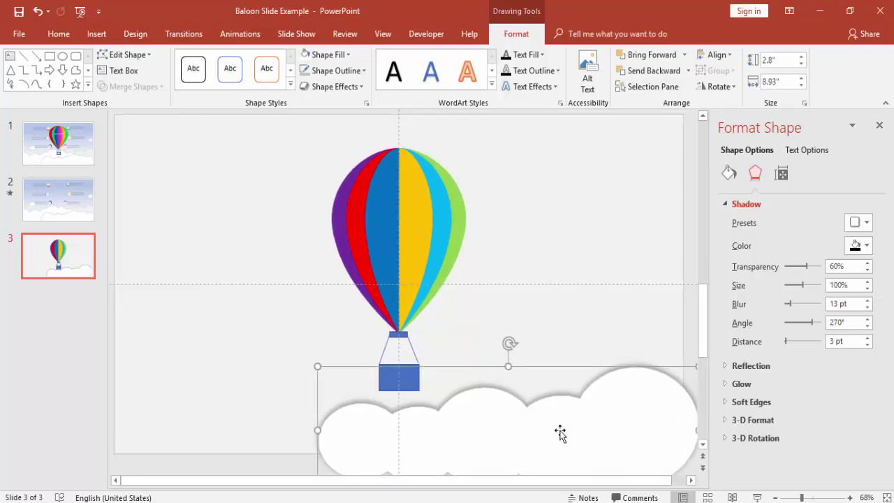
drag(587, 415, 423, 391)
click(716, 87)
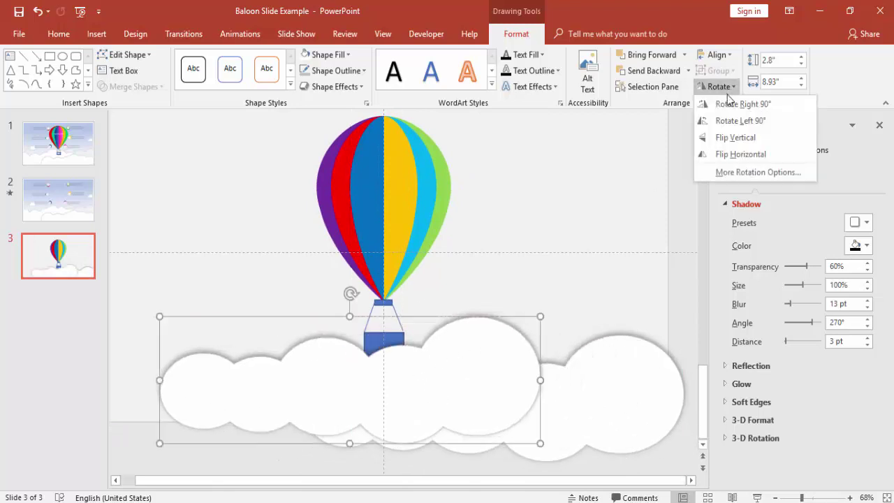
click(757, 142)
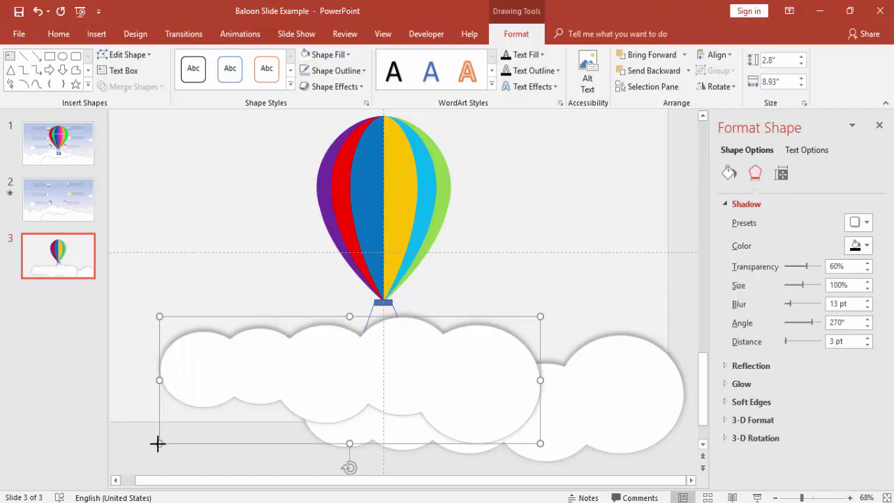
Enlarge the flipped cloud to about 3.56" high and 10.59" wide, extend it past the slide's left edge, and send it to the back
drag(157, 443, 93, 447)
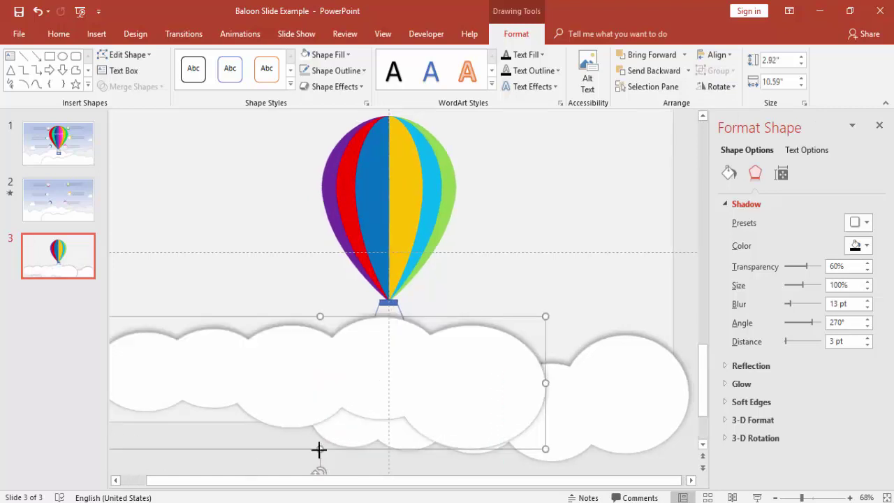
drag(319, 450, 313, 473)
drag(405, 389, 394, 389)
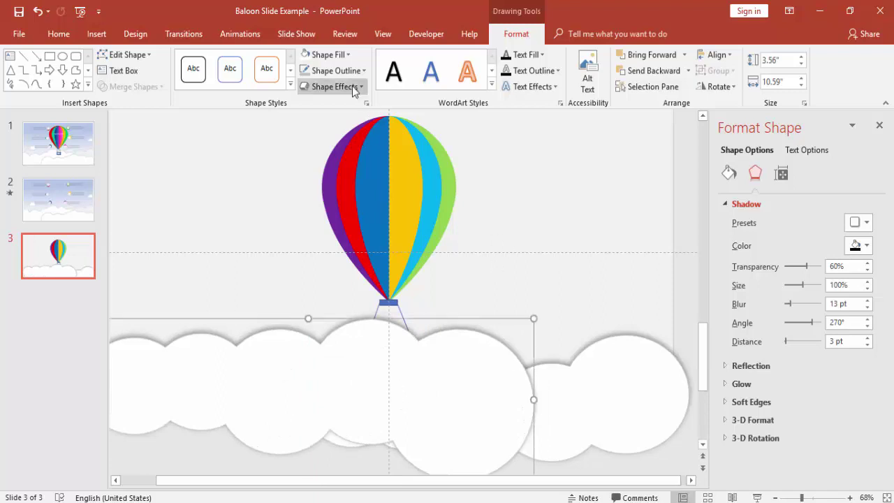
click(688, 71)
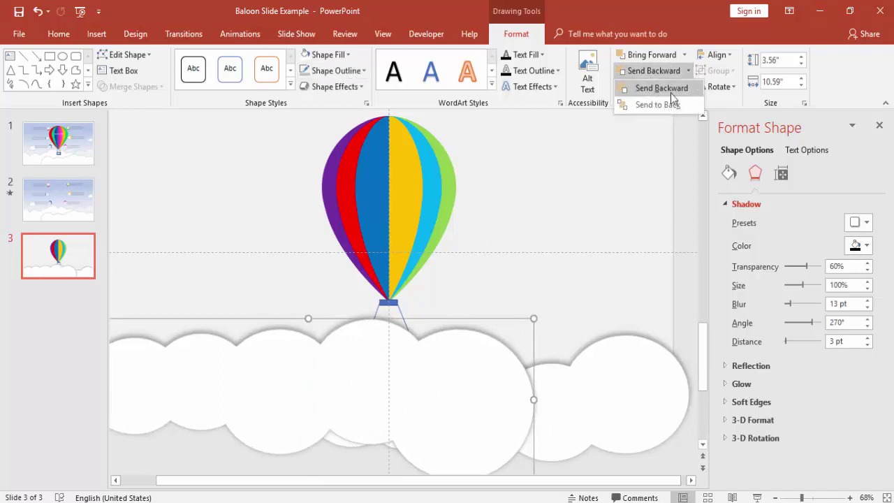
click(660, 103)
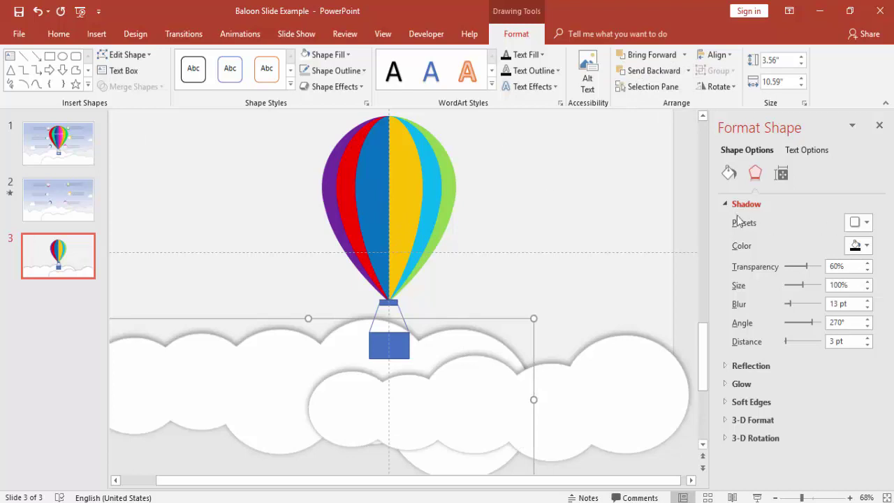
Set the rear left cloud's fill transparency to 8%
click(327, 54)
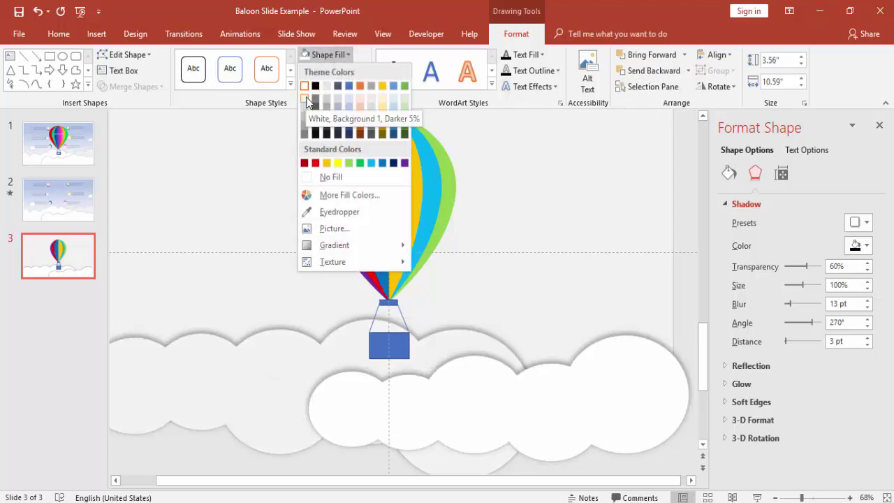
click(480, 351)
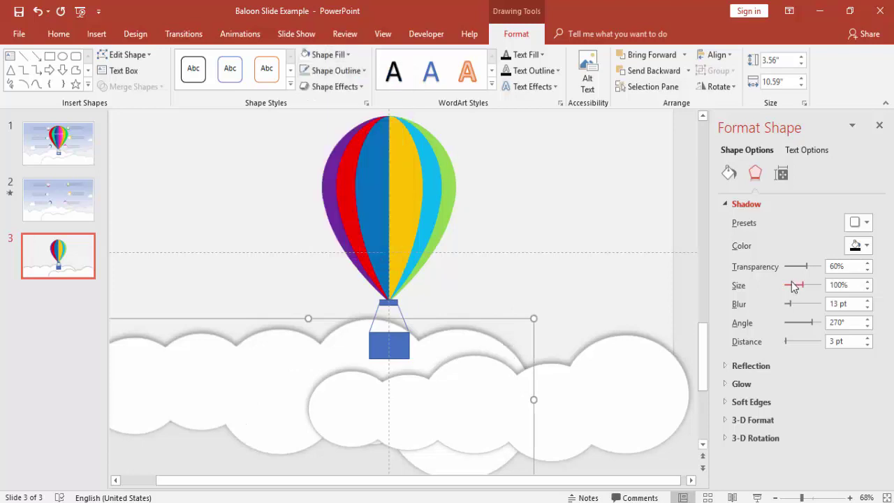
click(730, 174)
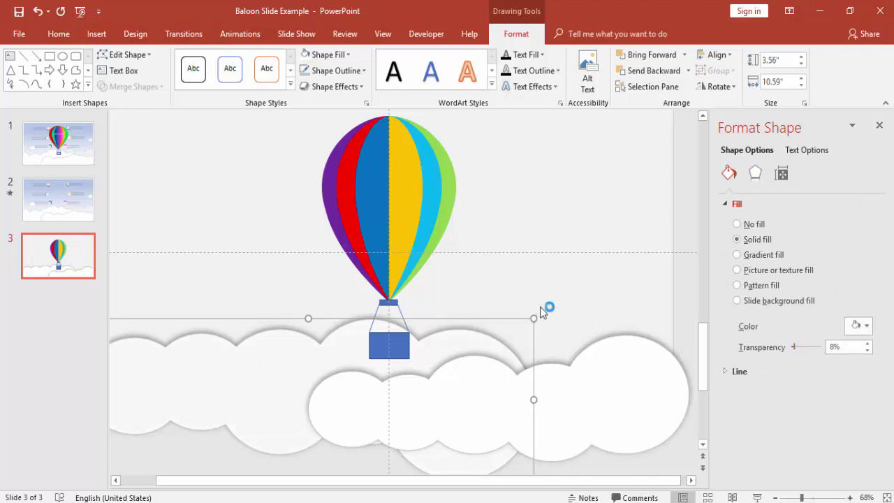
Duplicate the rear left cloud over the right side, narrow the copy to about 6.63", and flip it vertically
click(523, 334)
click(488, 343)
drag(514, 334, 472, 380)
drag(604, 365, 554, 366)
click(728, 81)
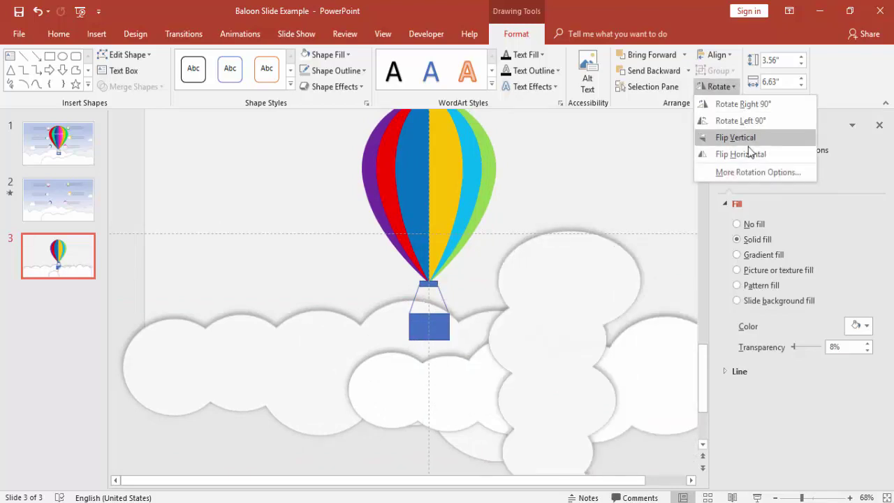
click(753, 137)
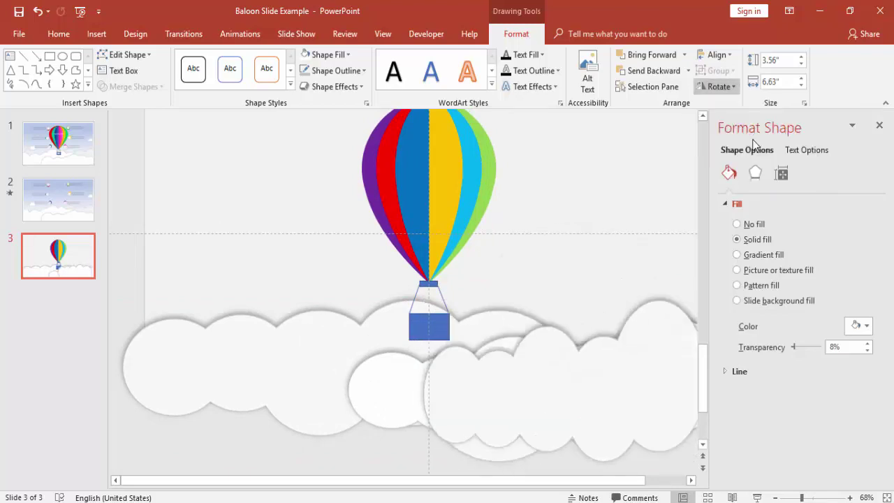
Move the narrowed cloud up and right past the slide's right edge, and send it behind the other clouds
drag(612, 375, 638, 342)
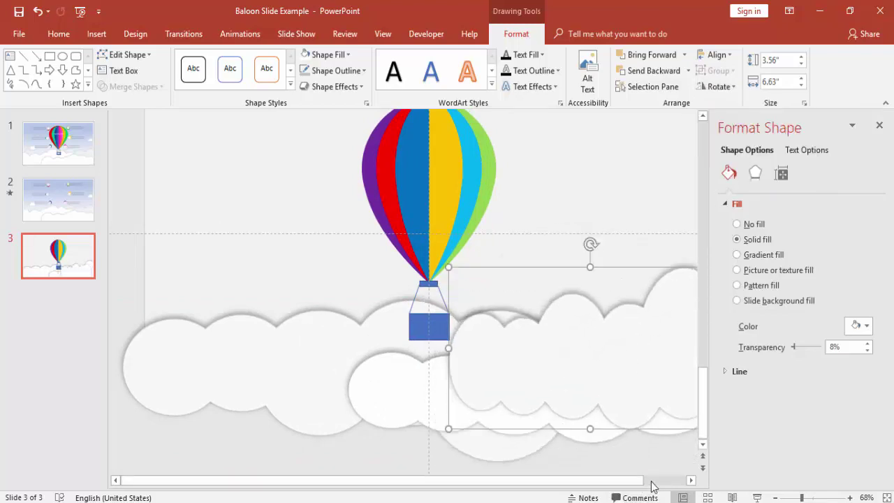
drag(648, 480, 690, 480)
drag(560, 375, 596, 363)
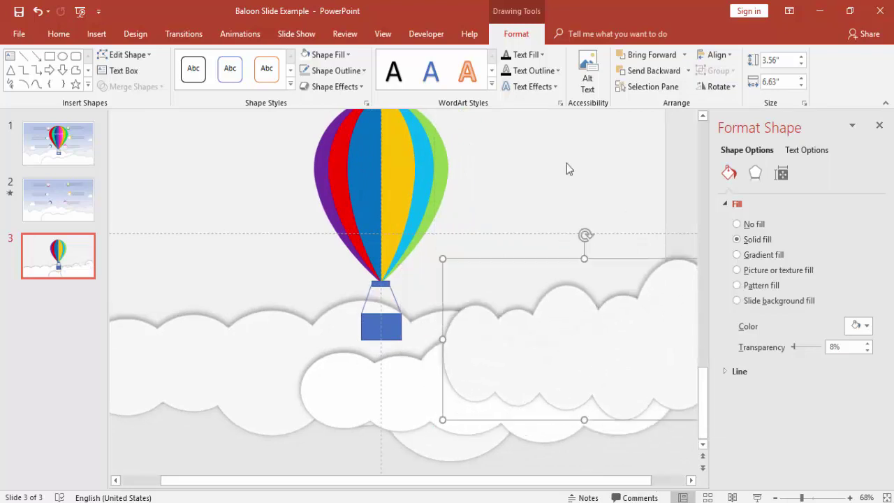
click(688, 70)
click(660, 88)
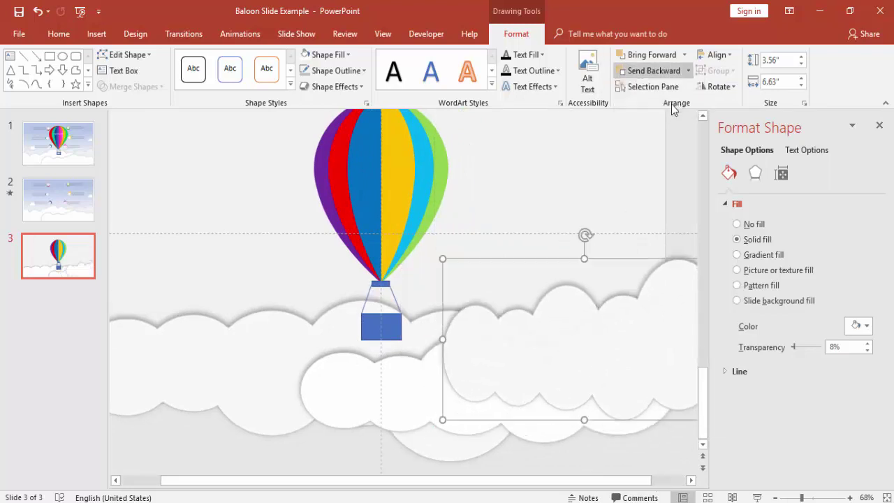
Reduce the right rear cloud's height slightly, nudge it into place, and check the slide as a full-screen show
drag(583, 259, 585, 280)
drag(545, 319, 535, 314)
click(757, 497)
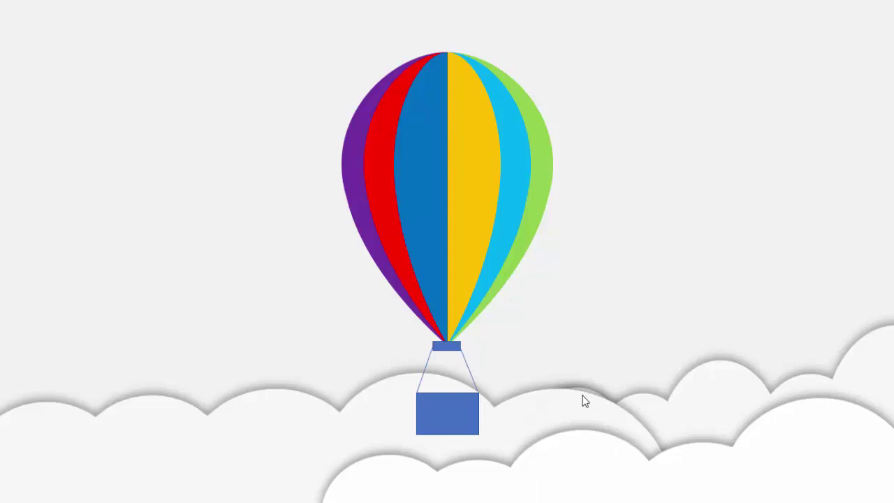
key(Escape)
click(657, 391)
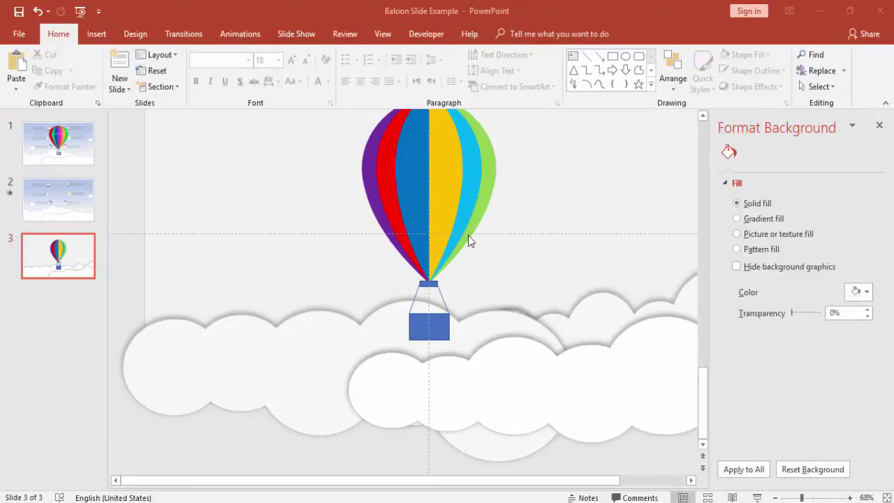
click(879, 126)
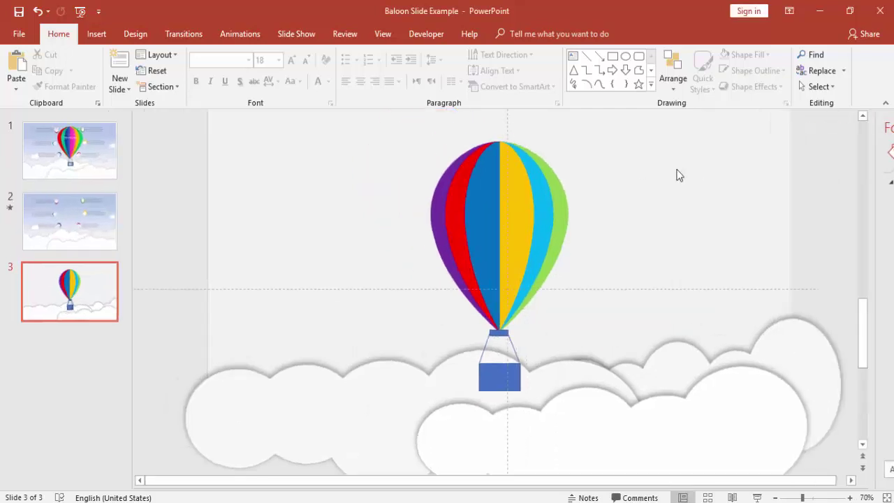
Move the balloon group straight down, behind the front cloud and below the slide's lower edge
drag(553, 225, 555, 359)
scroll(564, 315, down, 2)
drag(520, 321, 520, 408)
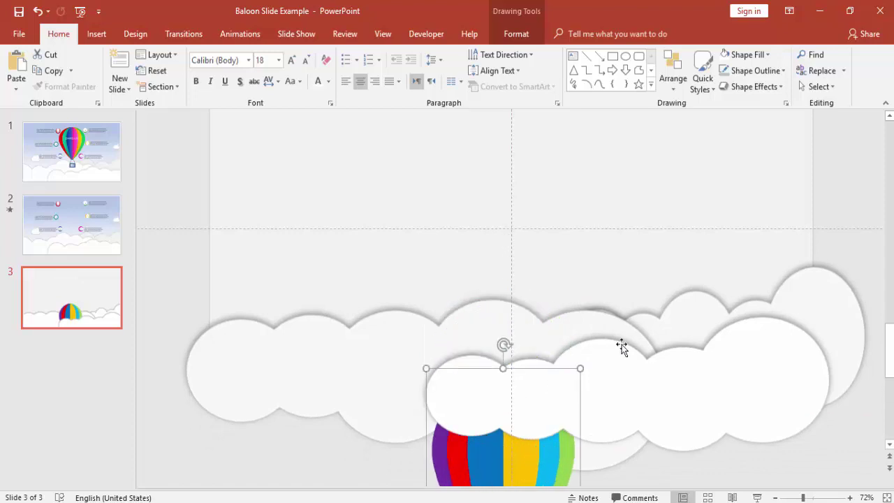
scroll(622, 345, down, 1)
Add a Lines motion path animation to the balloon group and show the list of the slide's animations
click(237, 34)
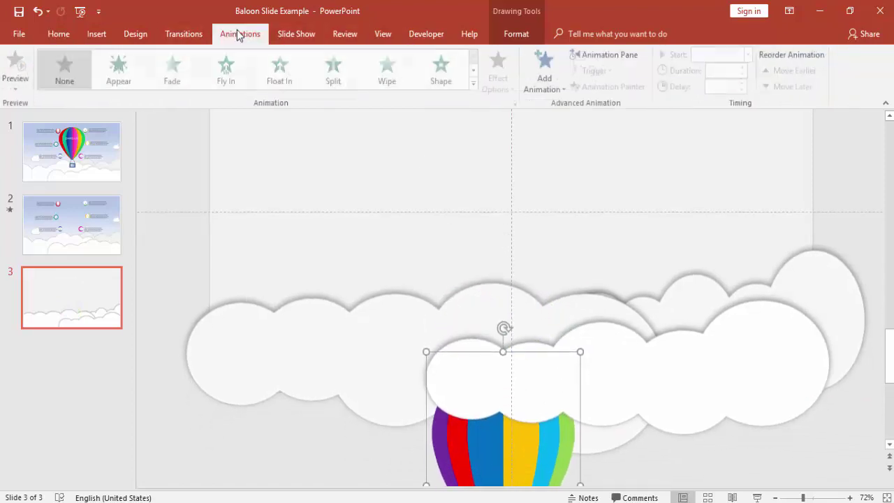
click(552, 83)
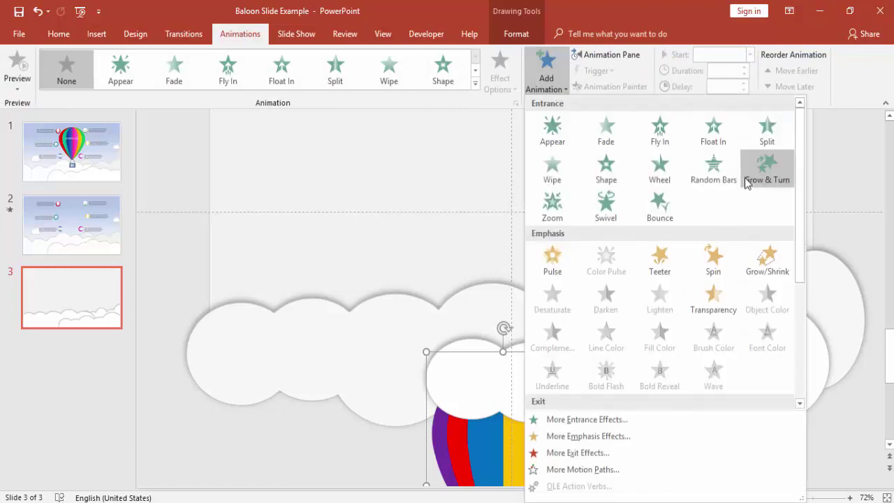
drag(802, 178, 806, 307)
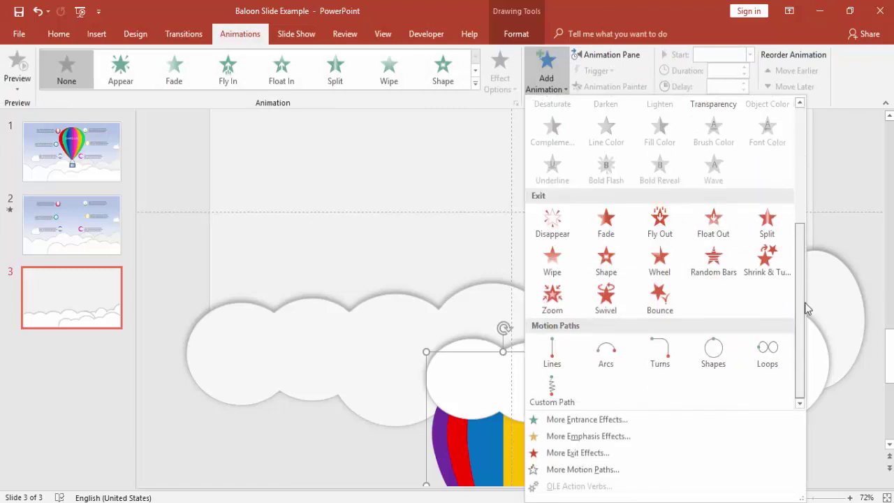
click(554, 353)
click(605, 54)
Change the direction of the balloon group's Lines motion path to Up
click(401, 458)
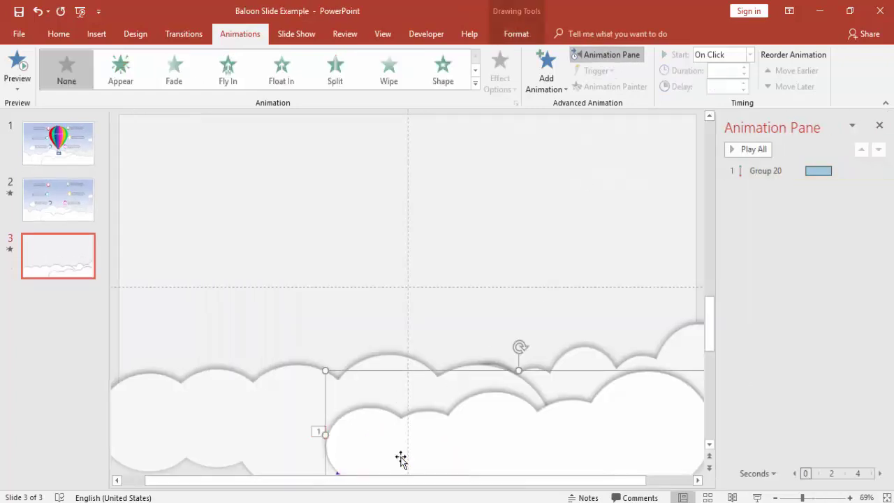
scroll(398, 388, down, 3)
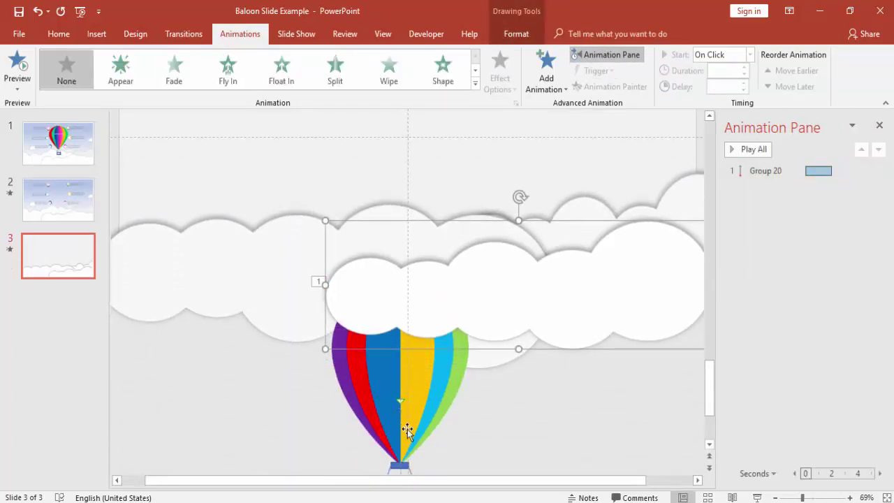
click(393, 419)
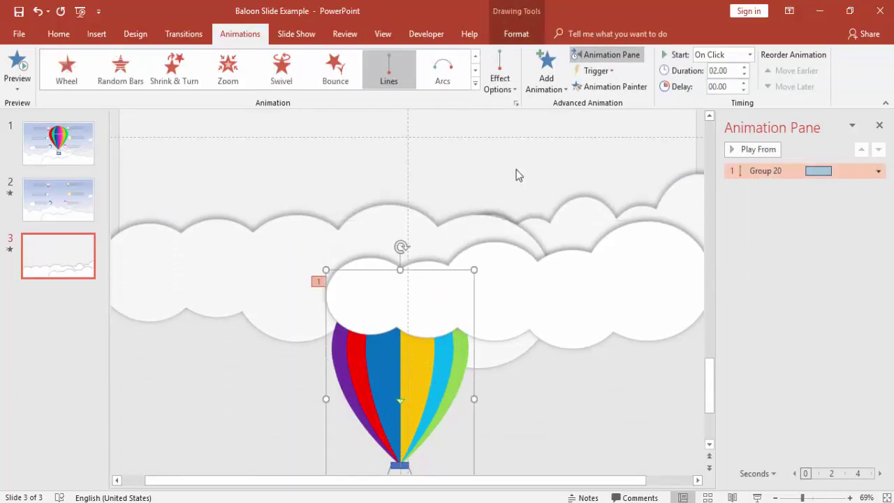
click(503, 83)
click(533, 223)
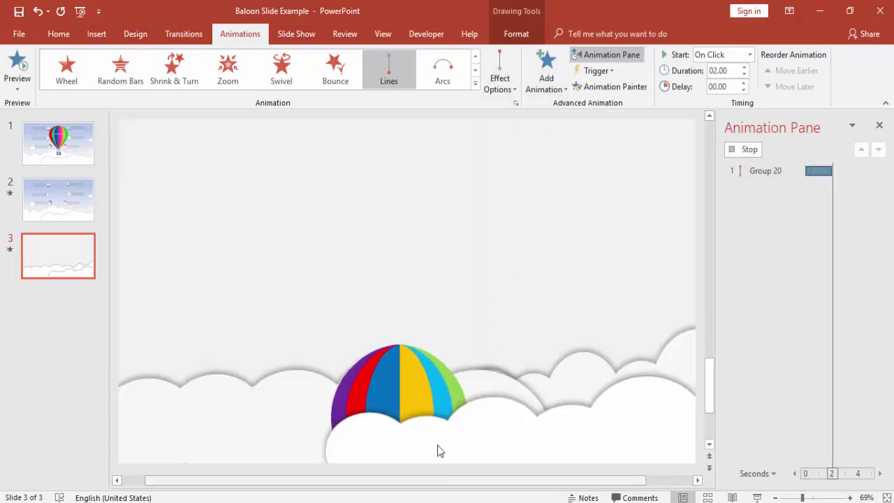
Extend the balloon's upward motion path so it ends with the balloon and basket in the open sky above the clouds
click(402, 323)
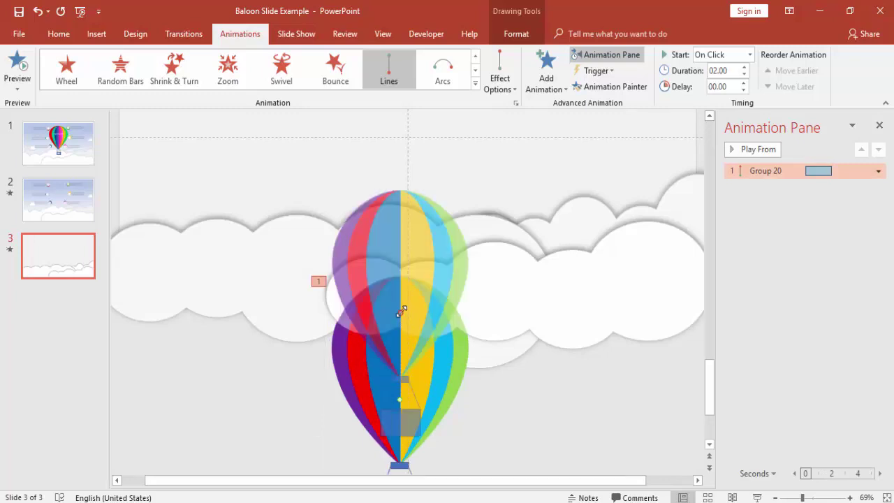
drag(400, 301, 403, 211)
scroll(439, 276, up, 3)
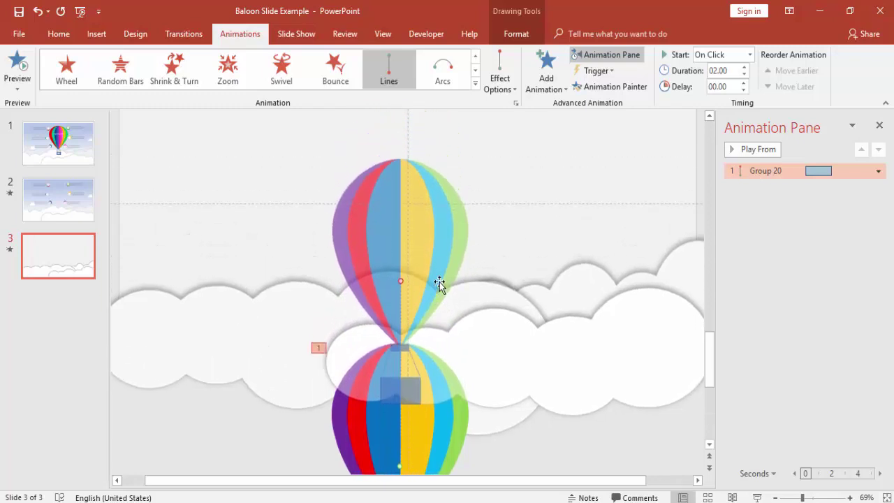
drag(400, 331, 409, 237)
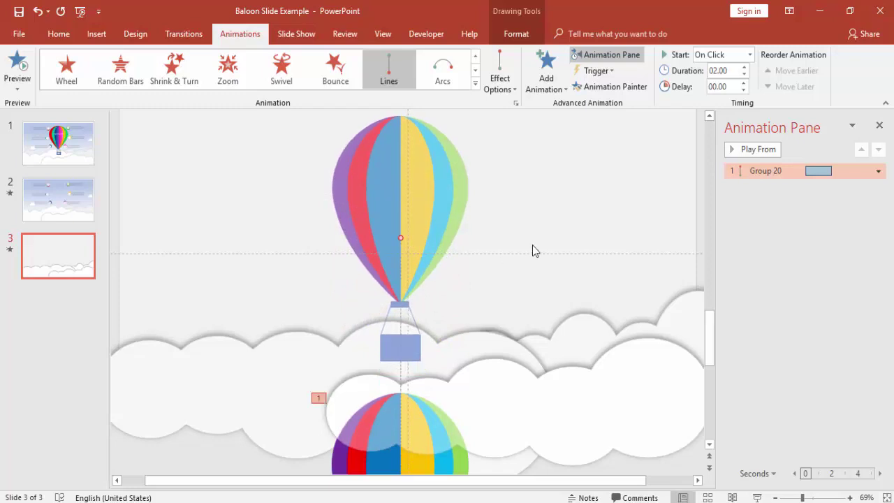
click(532, 250)
Set the balloon's Up animation to a 1-second duration, 0.59-second smooth start and 0.64-second bounce end
double_click(756, 170)
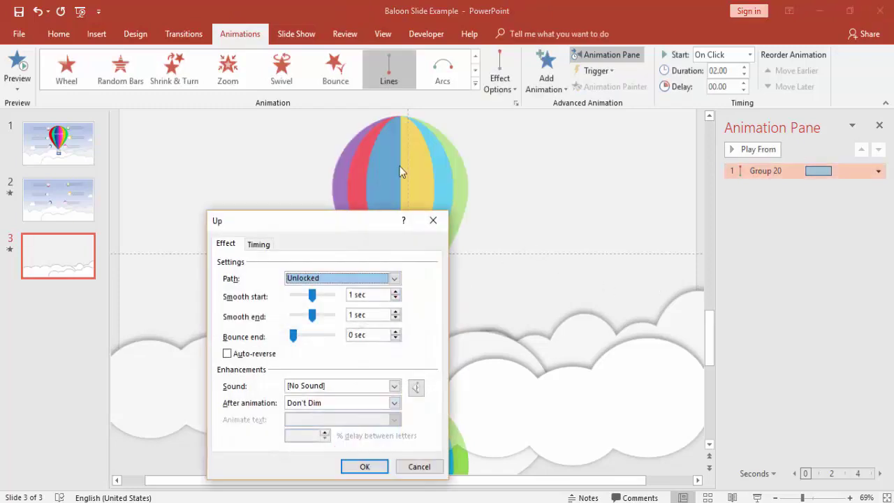
click(258, 244)
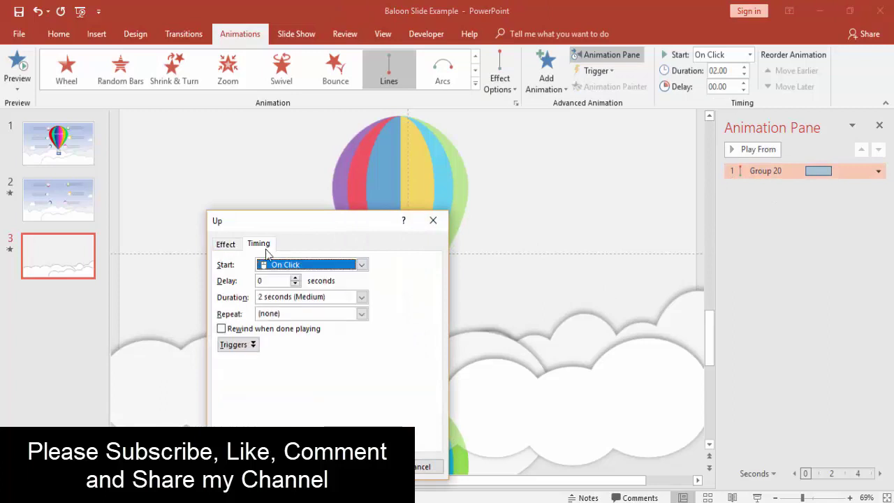
click(361, 297)
click(316, 346)
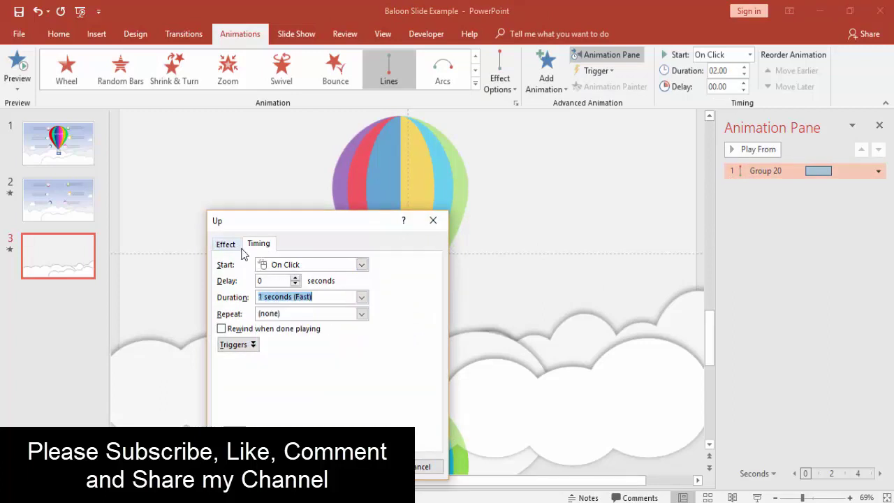
click(226, 244)
drag(293, 336, 317, 337)
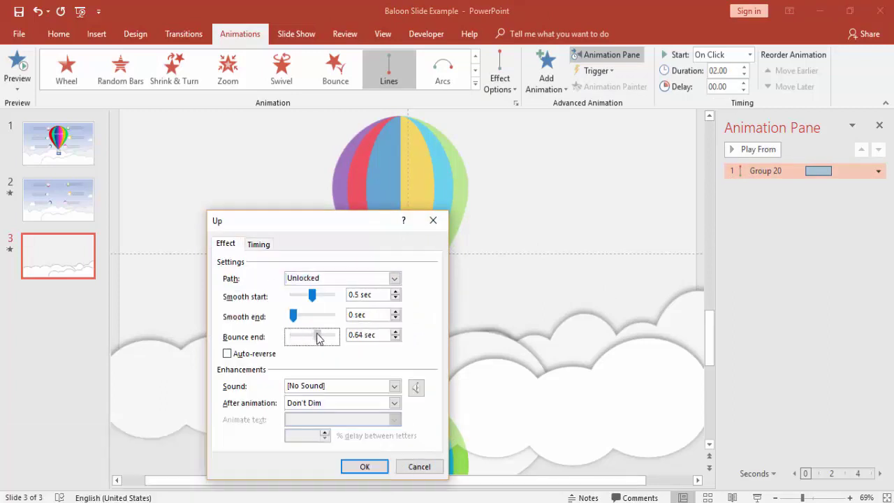
drag(312, 295, 319, 319)
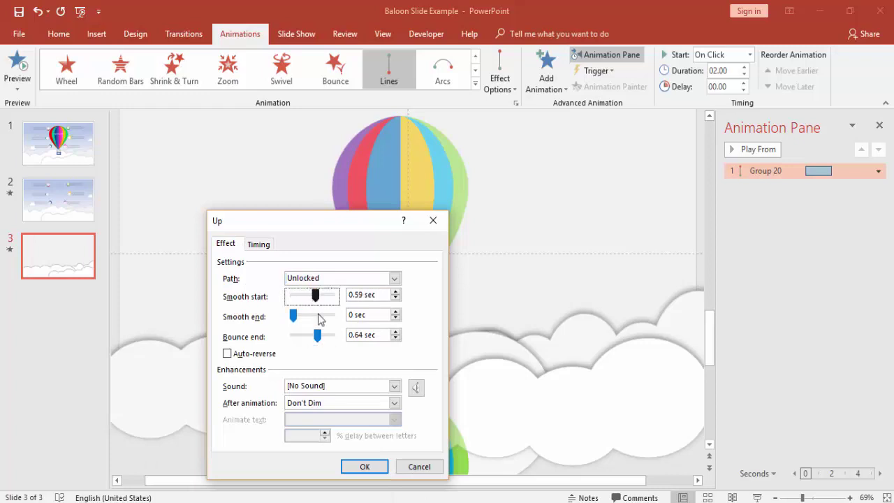
click(374, 467)
Play the slide as a full-screen show to check the balloon's rise, and return to editing
click(756, 498)
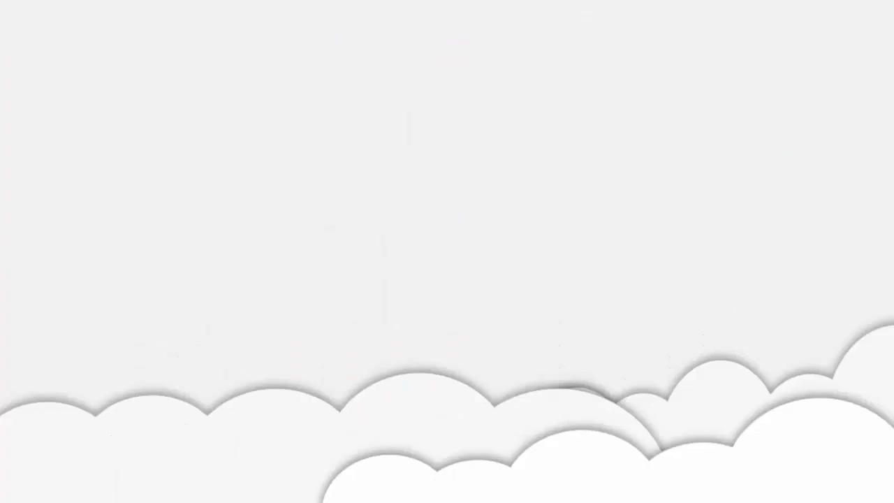
click(756, 497)
key(Escape)
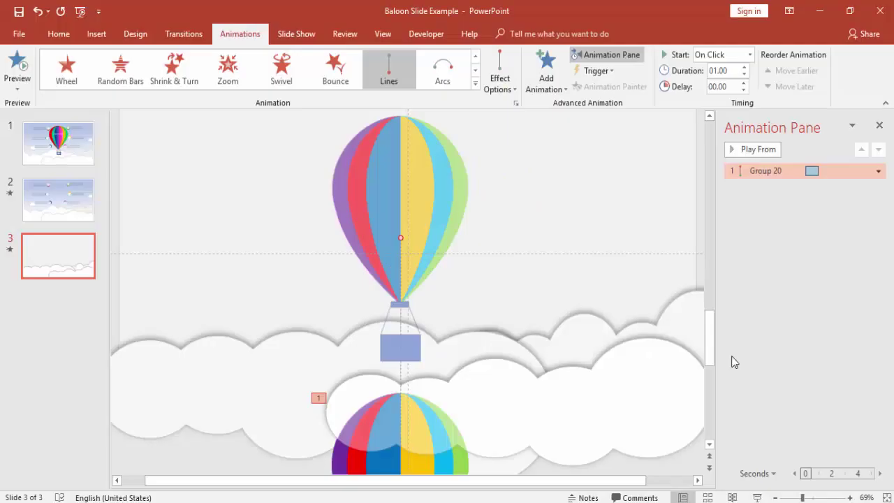
Draw a 0.62" circle in the sky above the right-hand clouds and fill it with the standard golden orange
click(466, 318)
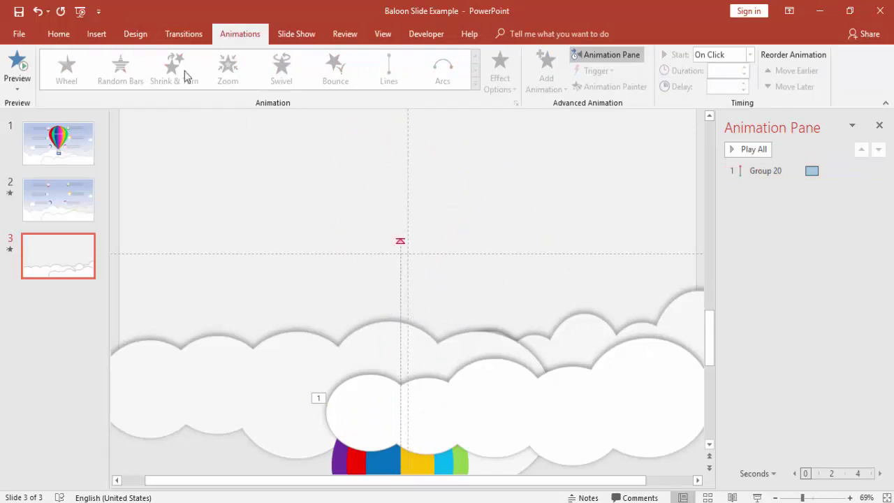
click(92, 35)
click(222, 64)
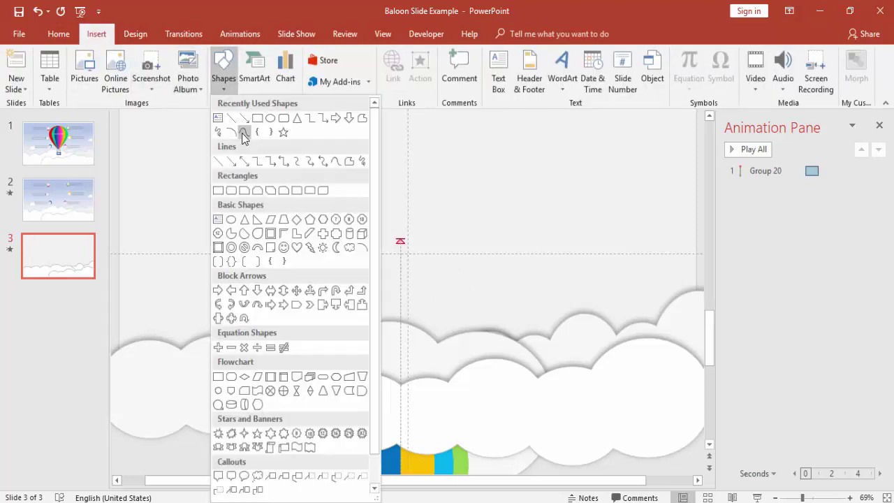
click(270, 118)
drag(534, 264, 560, 289)
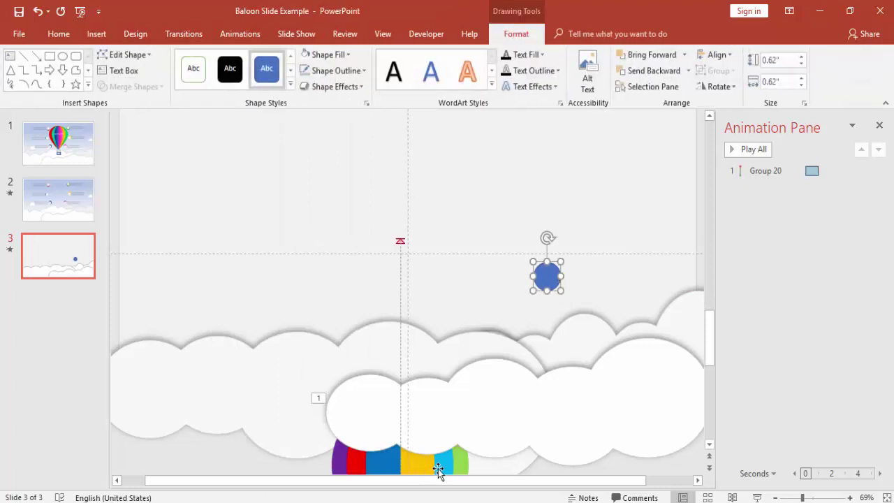
click(327, 55)
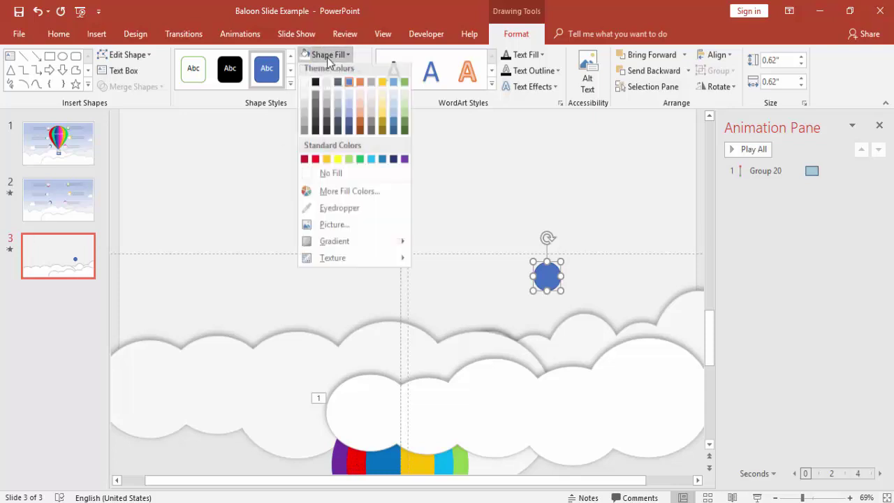
click(327, 162)
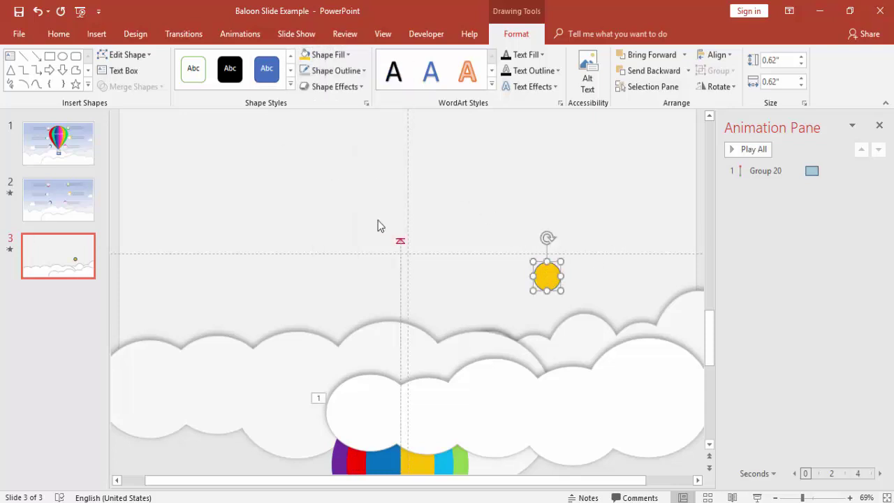
Copy option 1's description text box from slide 2 onto slide 3 and align it directly right of the golden circle
click(51, 190)
click(542, 271)
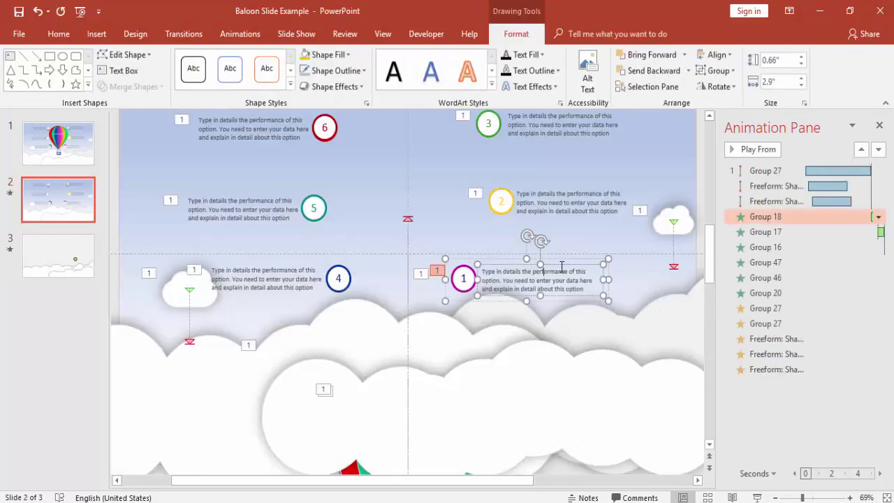
click(60, 271)
key(ctrl+v)
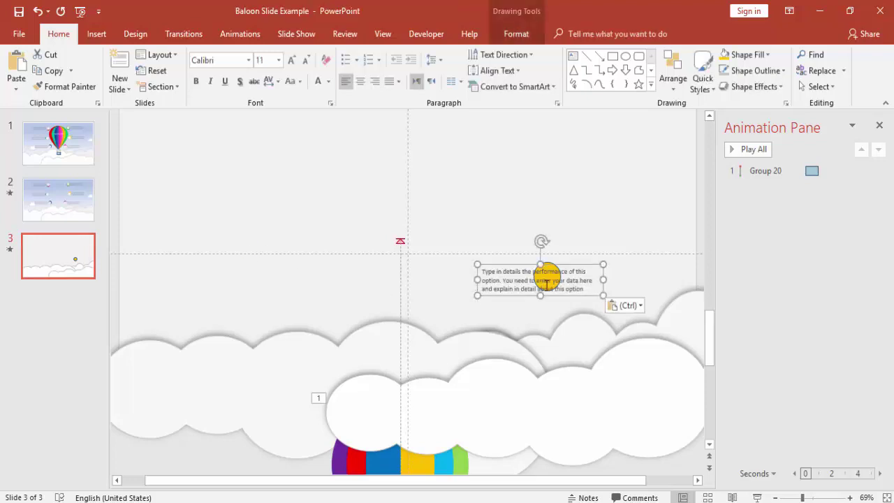
drag(573, 264, 655, 261)
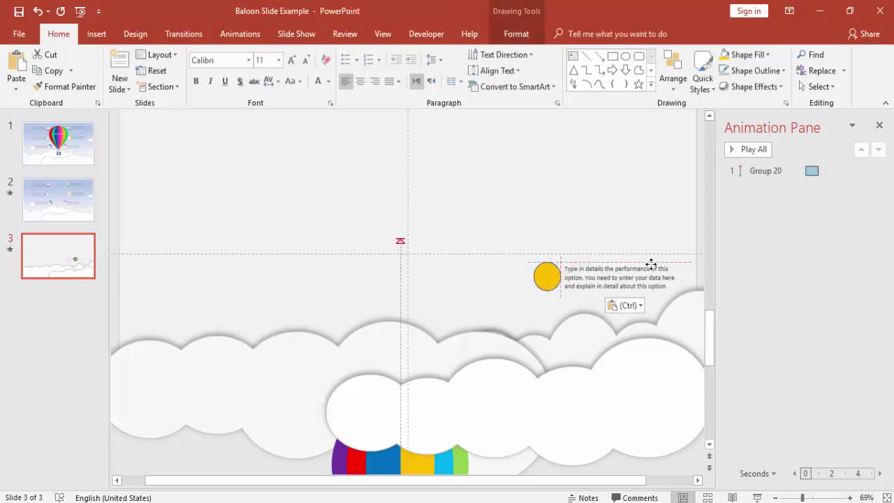
Label the golden circle 1 and group it with its description text
click(544, 280)
text(1)
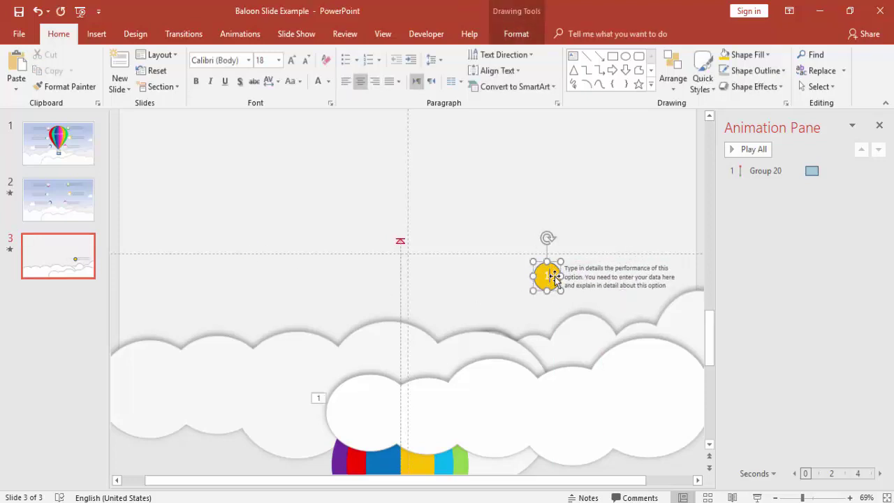
shift+click(595, 269)
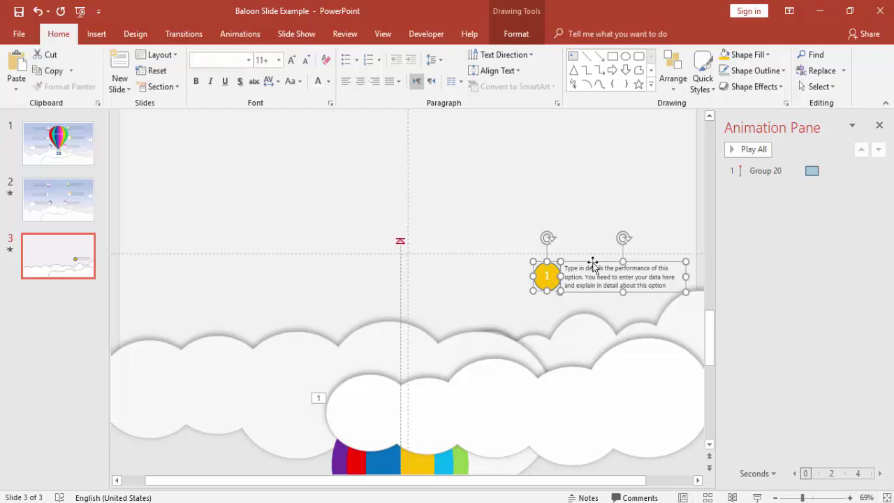
right_click(592, 264)
mouse_move(622, 342)
click(712, 342)
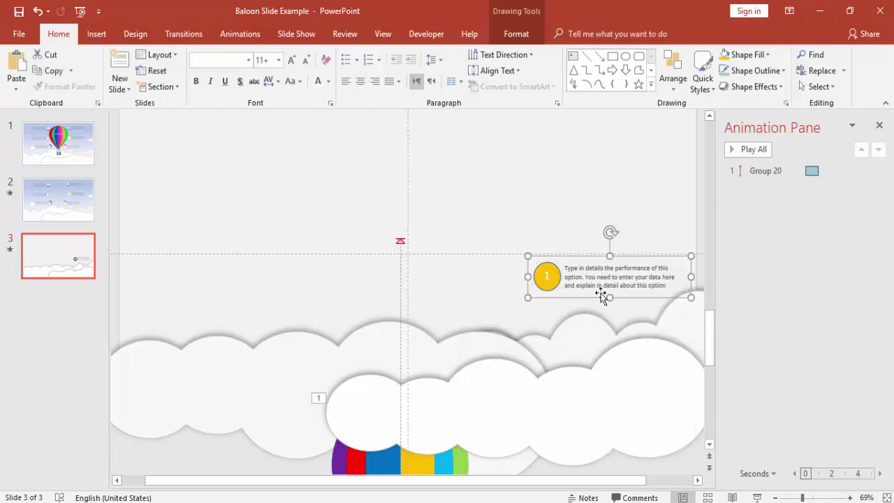
Duplicate the numbered group directly above the original, number the copy's circle 2 and fill it with standard light blue
key(ctrl+d)
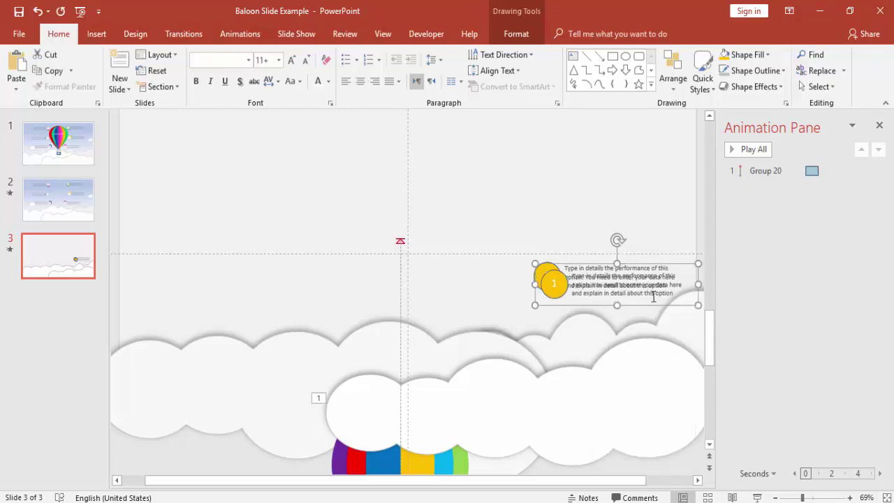
drag(652, 305, 642, 240)
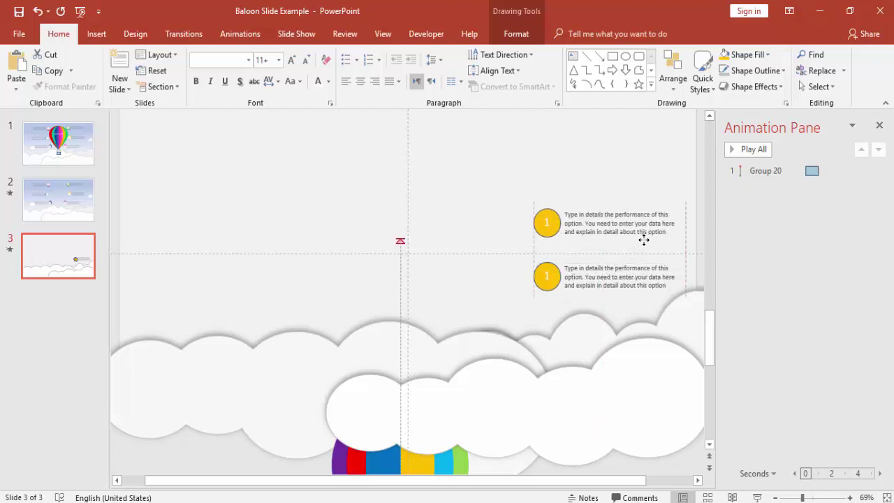
click(549, 222)
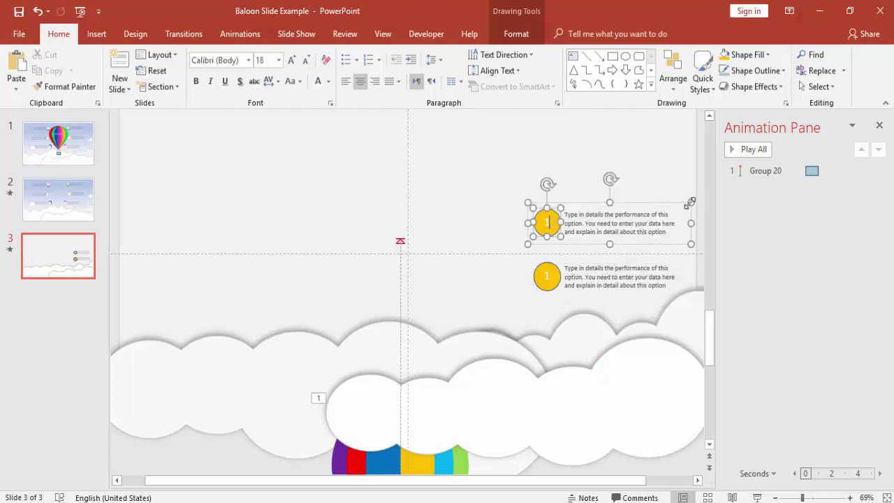
key(Escape)
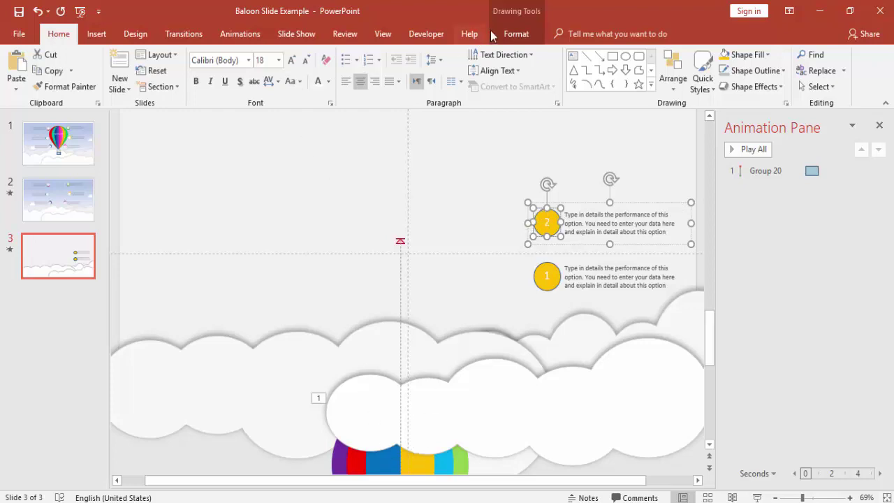
click(515, 34)
click(334, 59)
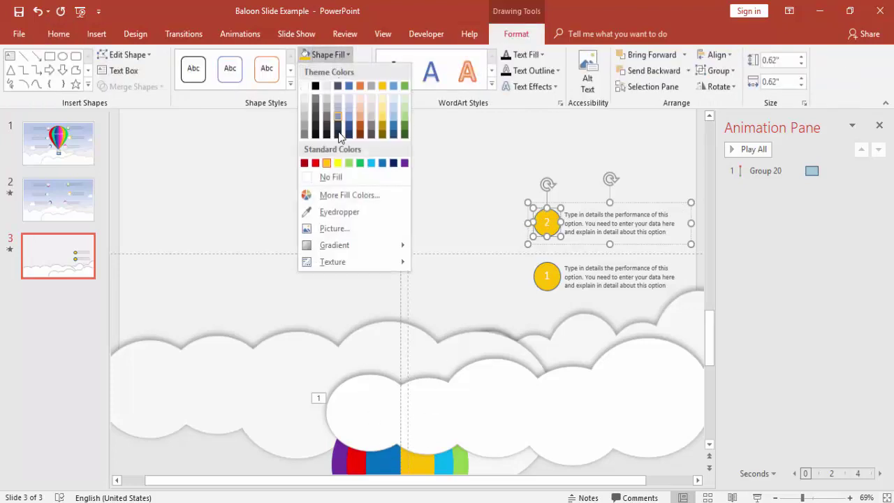
click(373, 162)
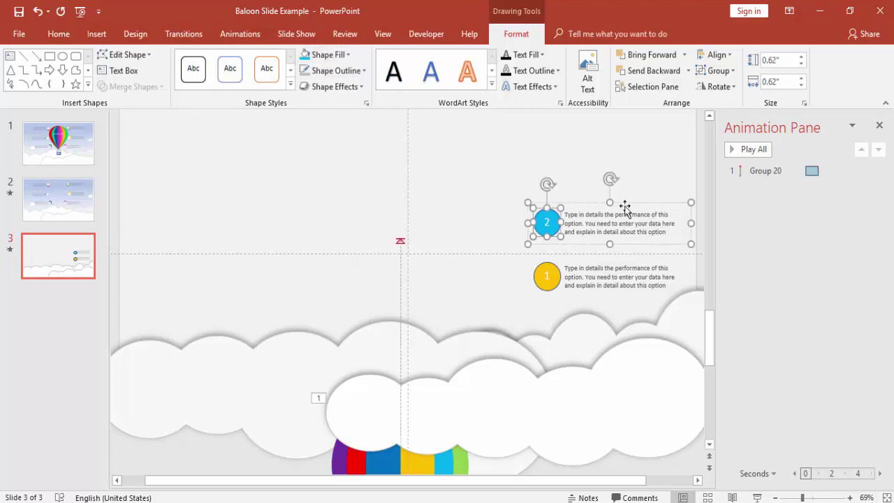
Duplicate group 2 directly above it, number the copy's circle 3 with a standard light green fill, and view the slide full screen
click(625, 203)
key(ctrl+d)
drag(647, 214, 639, 149)
click(548, 167)
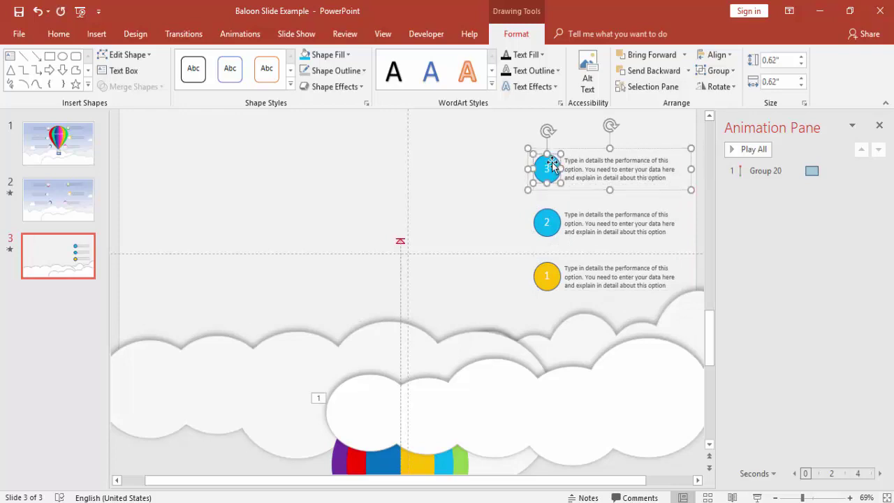
click(327, 55)
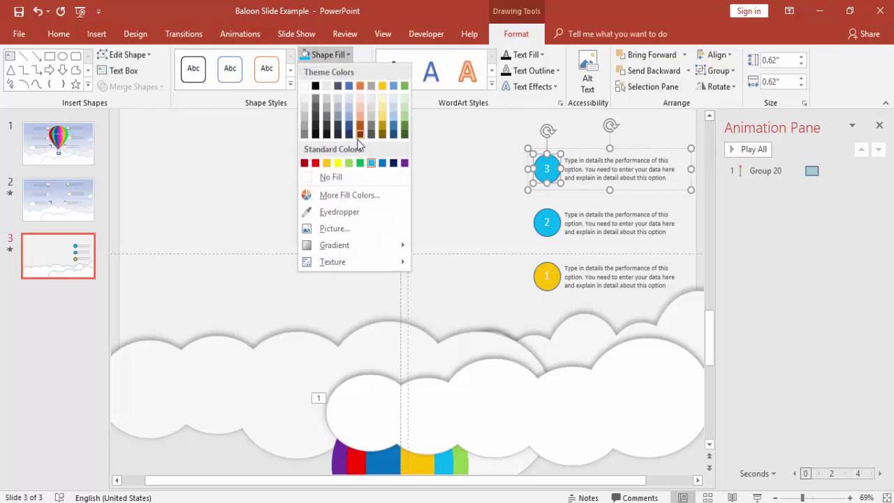
click(348, 163)
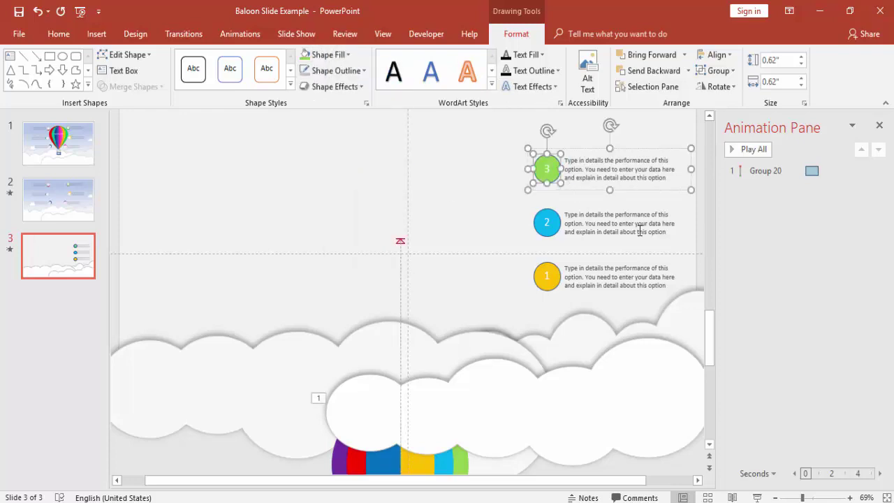
click(757, 498)
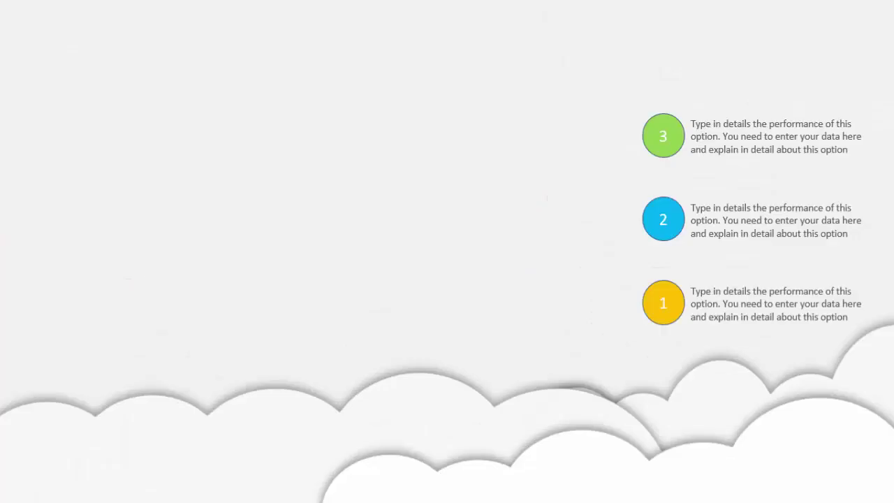
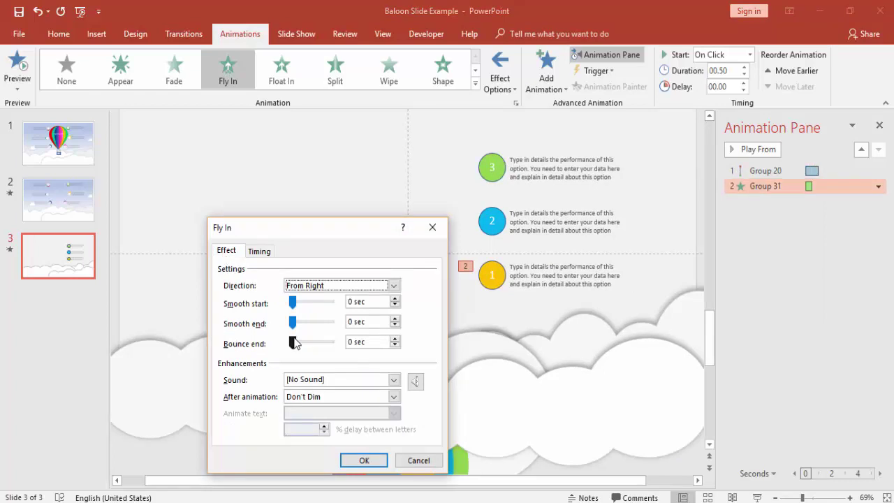
Give option 1's Fly In animation a 0.31-second bounce end and a 0.21-second smooth start
drag(293, 342, 311, 347)
drag(295, 307, 312, 305)
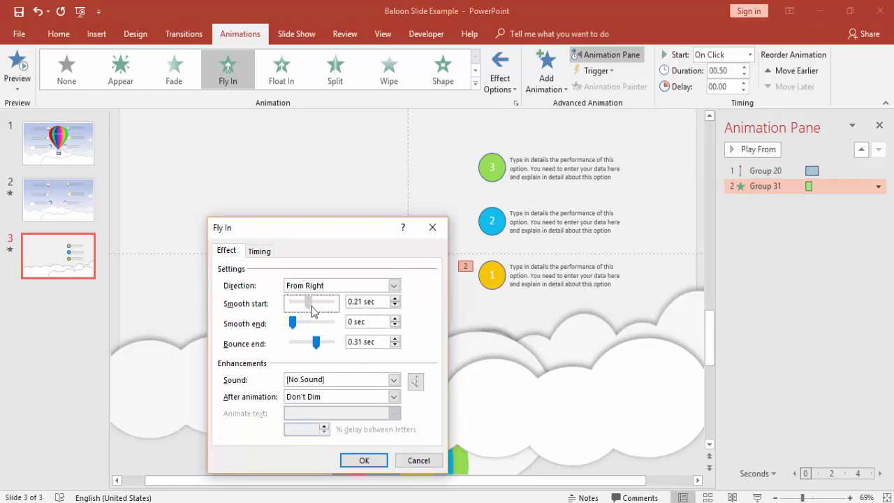
click(274, 255)
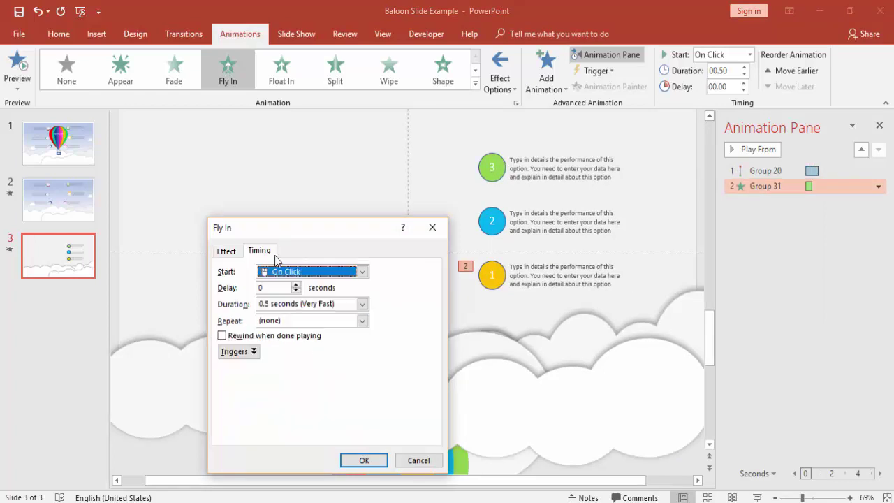
click(364, 461)
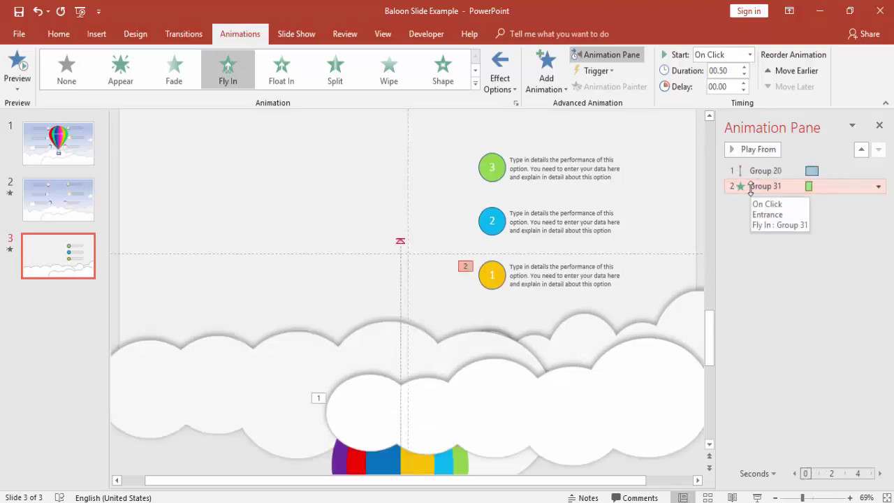
Copy option 1's Fly In animation to options 2 and 3 with Animation Painter, and check the result in a full-screen slide show
click(531, 211)
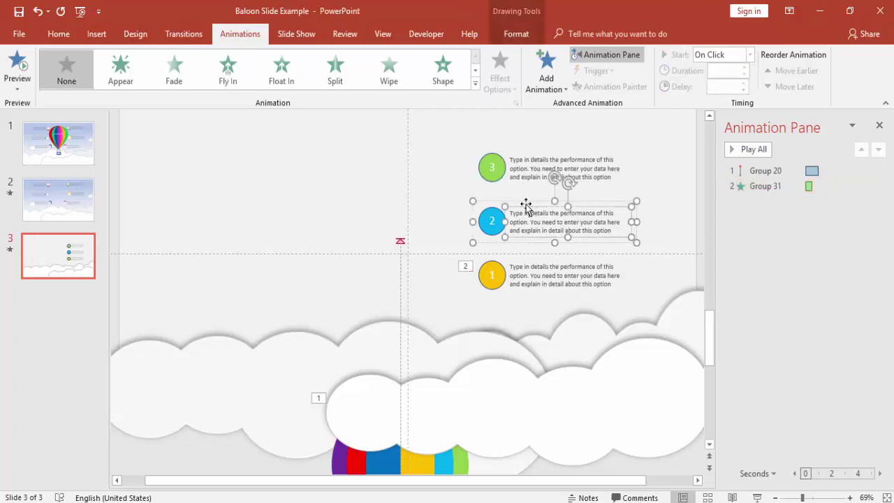
click(523, 204)
click(544, 262)
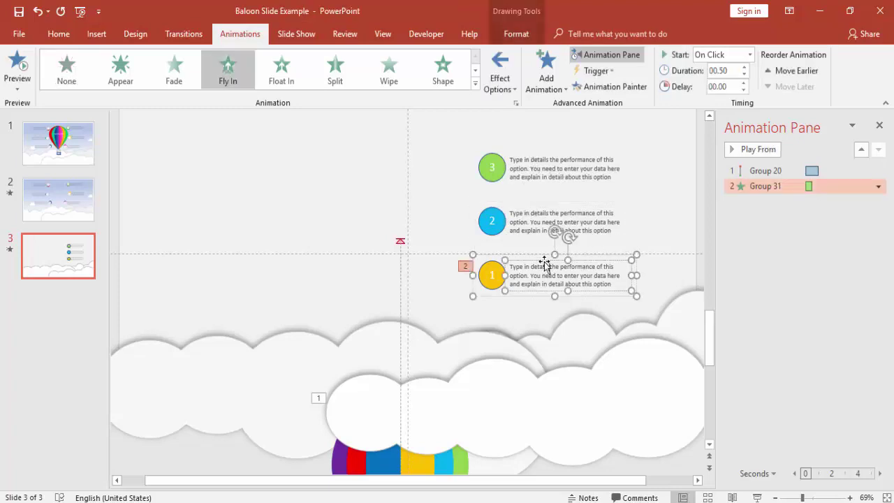
click(533, 259)
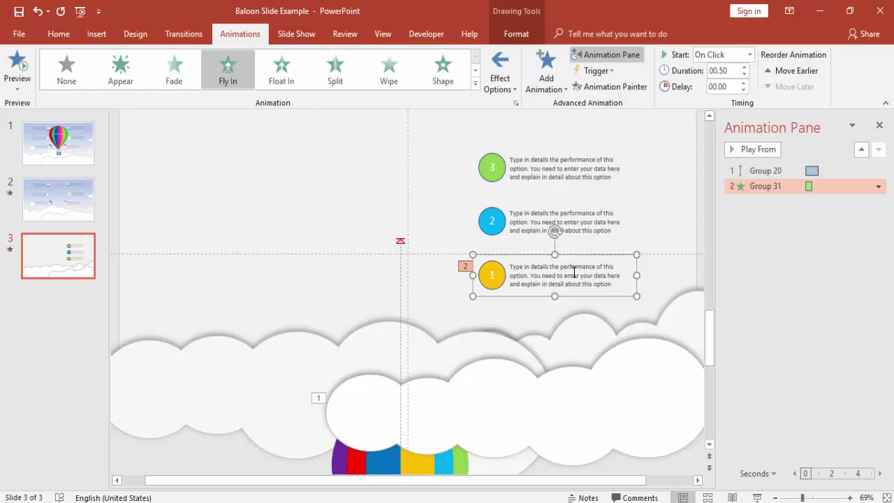
click(612, 89)
click(518, 229)
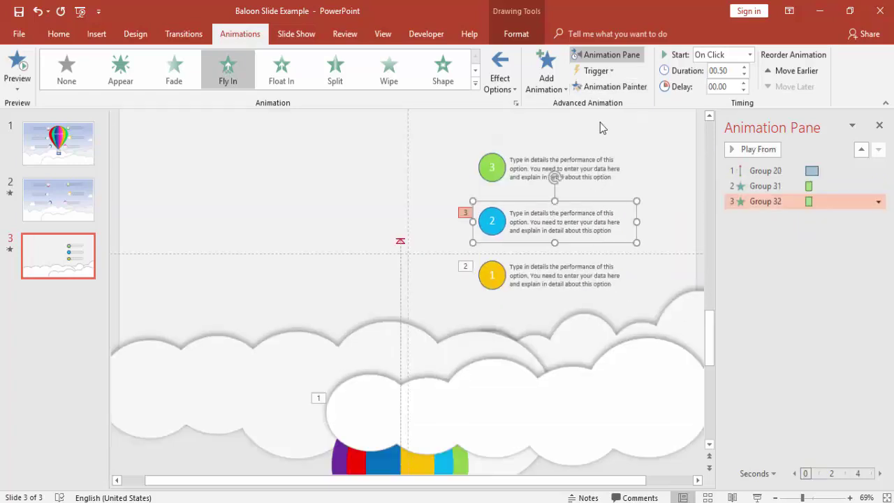
click(609, 87)
click(596, 166)
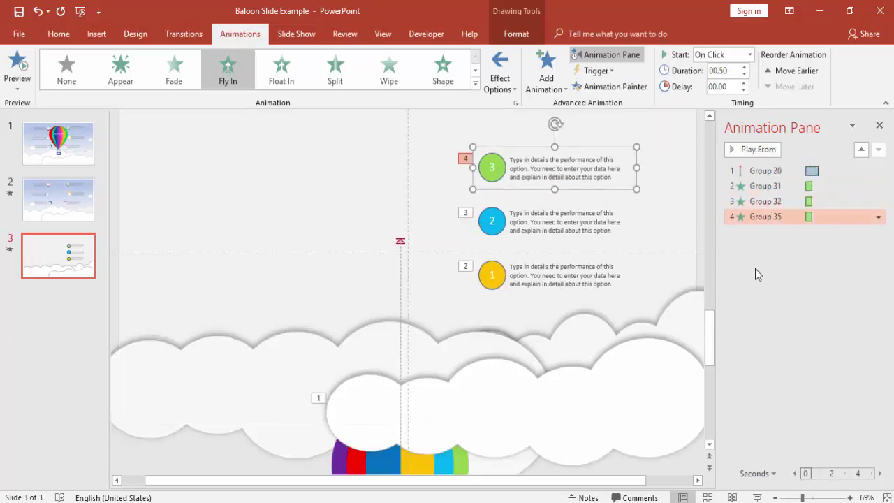
click(757, 497)
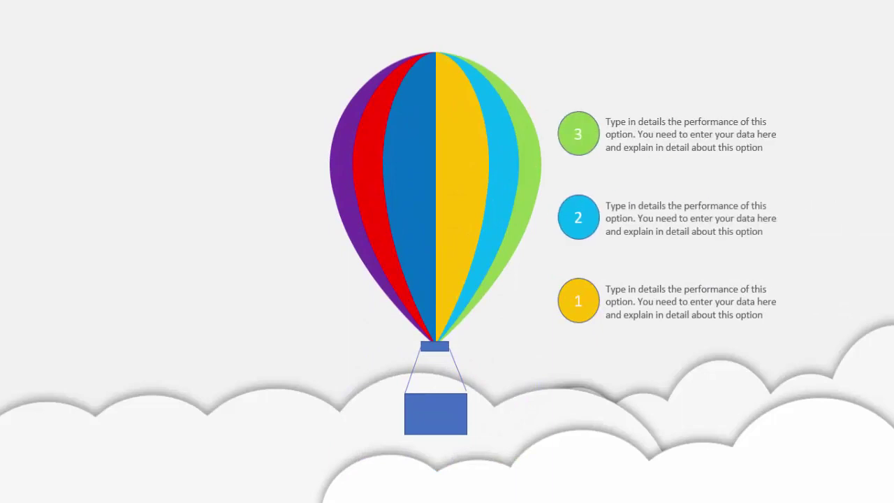
key(Escape)
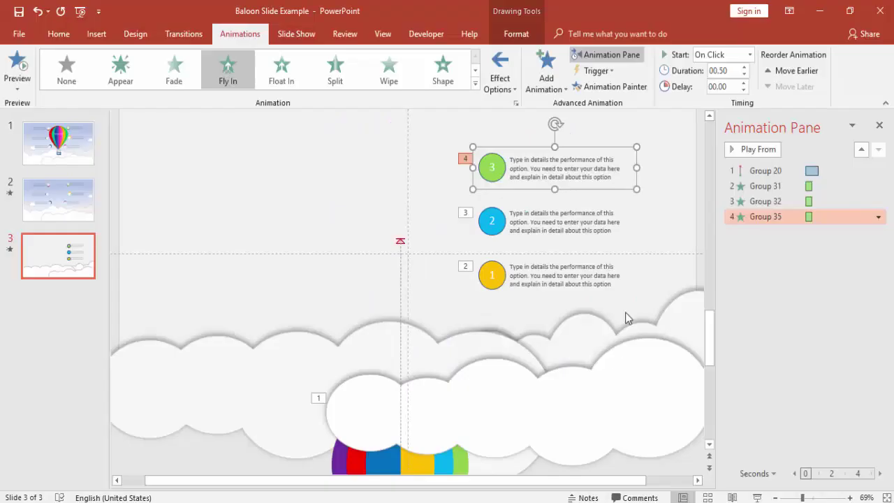
Duplicate the three numbered option groups together and place the copies on the left half of the slide, opposite the originals
shift+click(570, 233)
shift+click(578, 270)
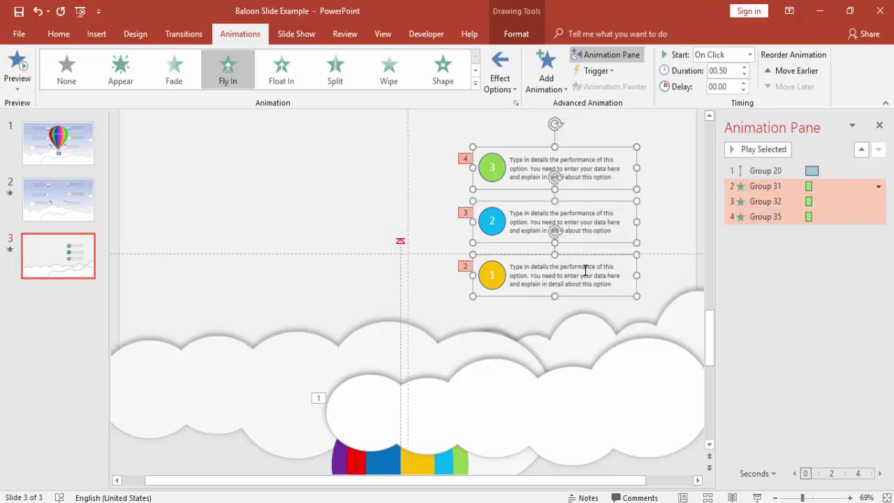
key(ctrl+d)
drag(636, 213, 312, 196)
Set the three copied groups' Fly In direction to From Left and play the slide full screen
click(500, 77)
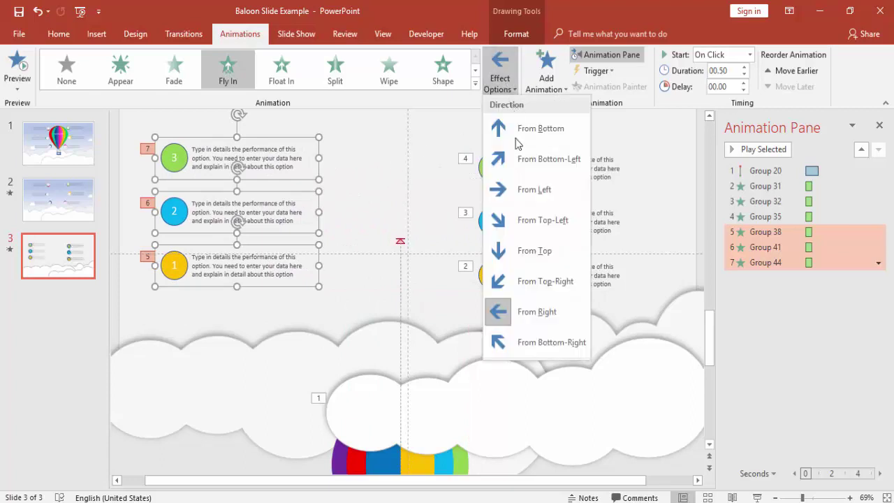
click(536, 195)
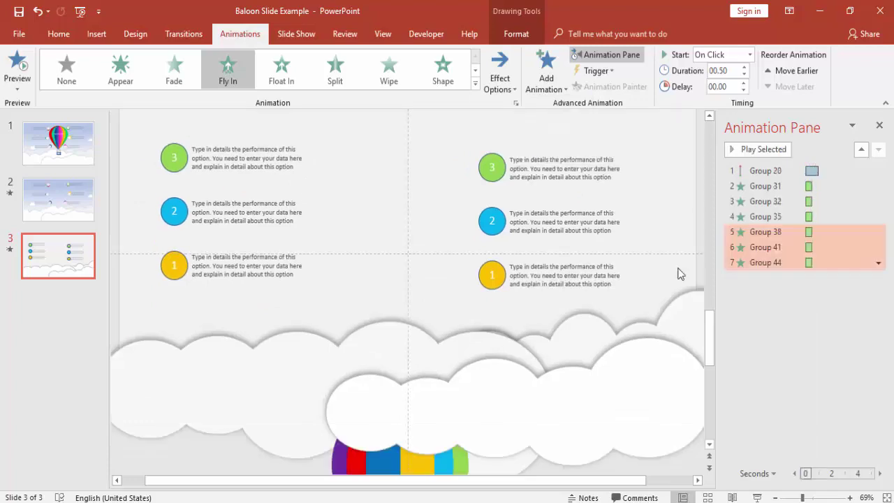
click(757, 498)
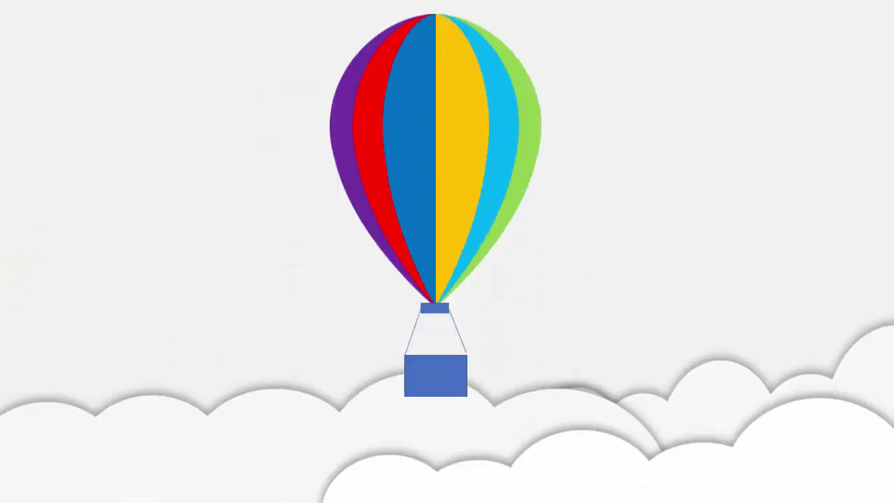